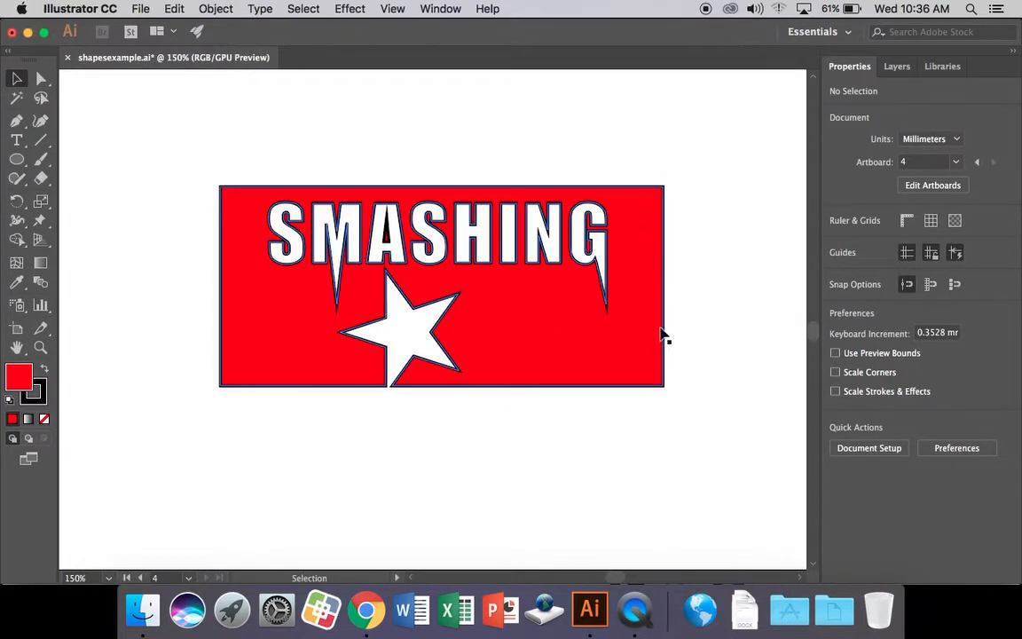
Draw a rectangle about 144 mm wide and 48 mm high on an empty area of the canvas
scroll(709, 346, "up", 4)
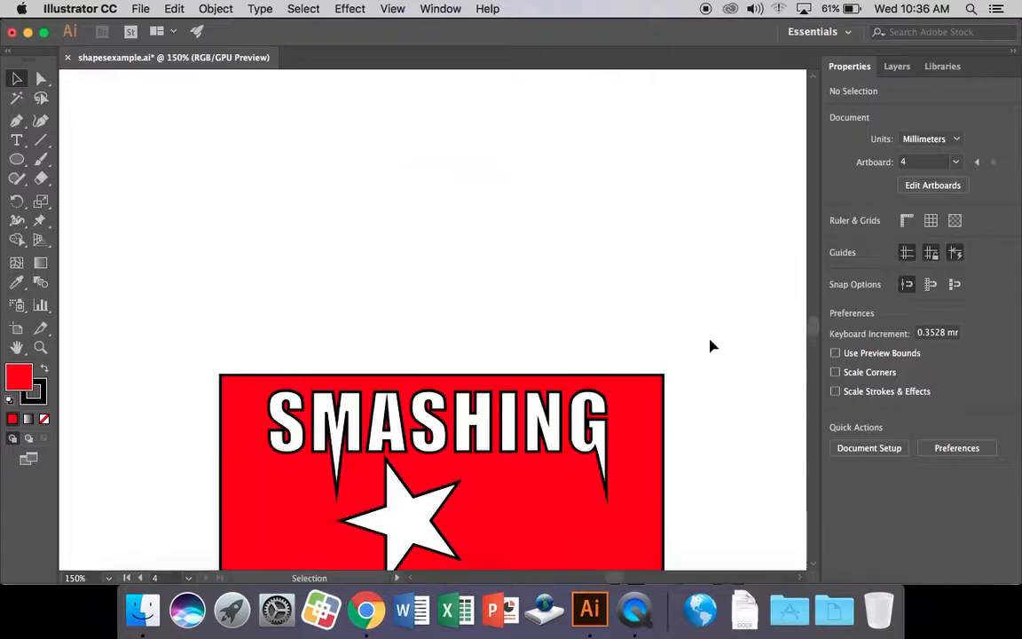
scroll(710, 345, "down", 3)
scroll(710, 345, "up", 15)
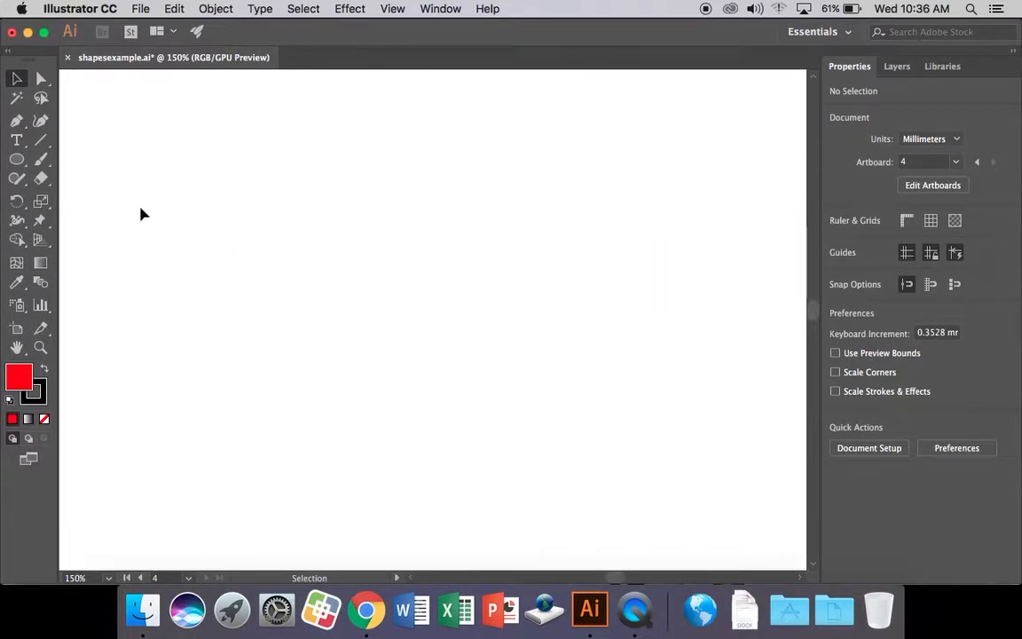
left_click(19, 160)
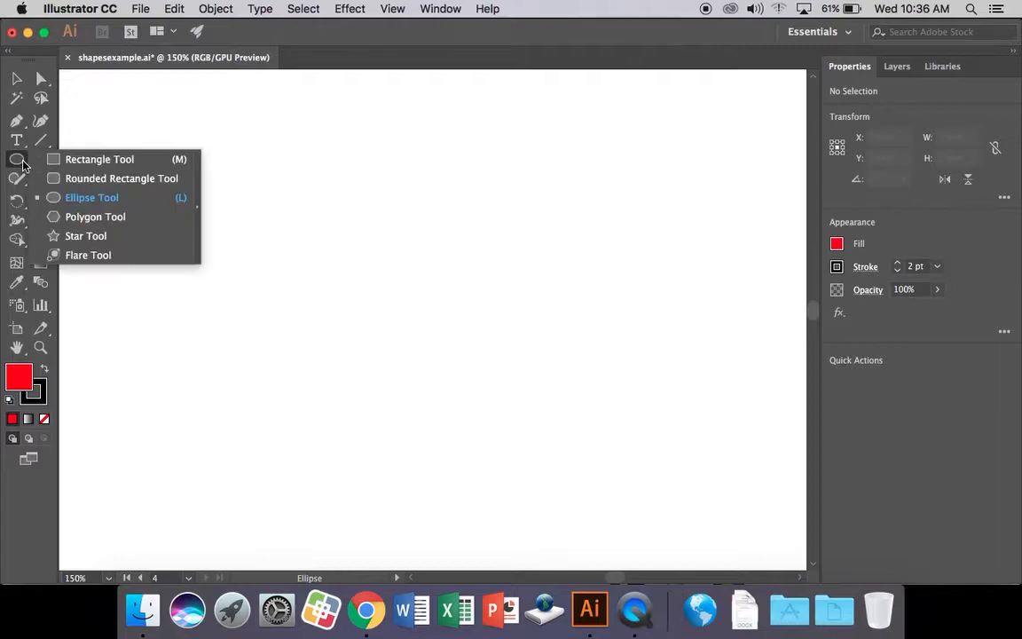
left_click(97, 159)
left_click_drag(197, 207, 688, 369)
Give the new rectangle a black fill and remove its stroke
left_click(836, 245)
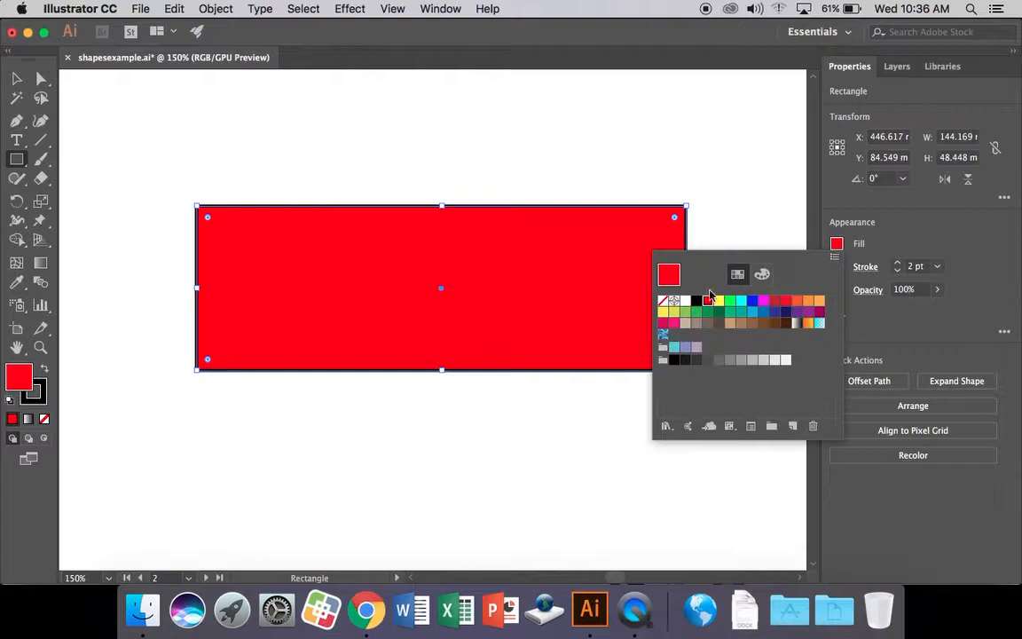
left_click(695, 302)
left_click(837, 266)
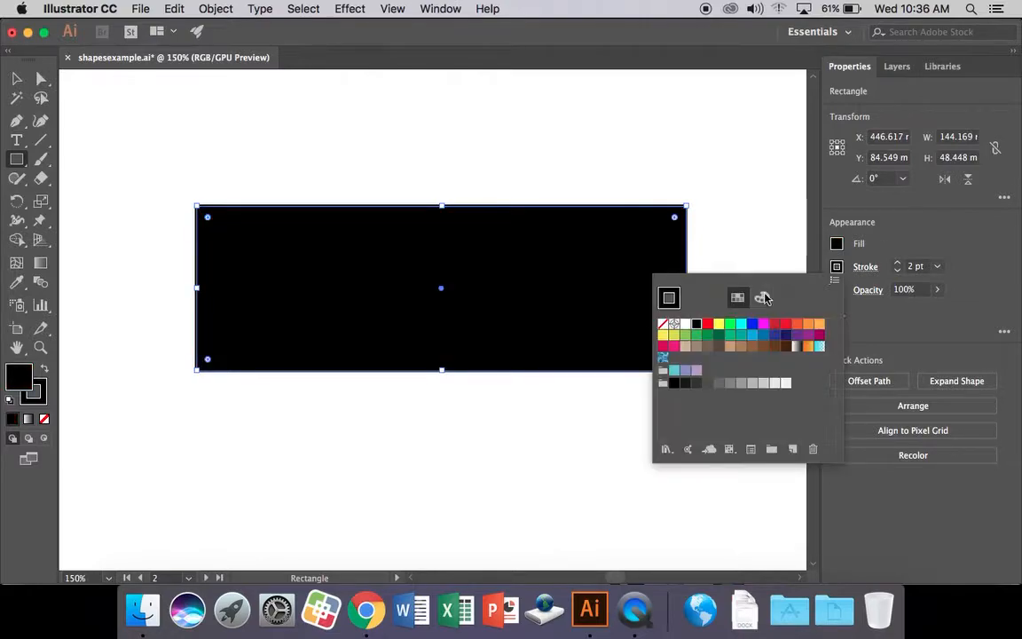
left_click(665, 324)
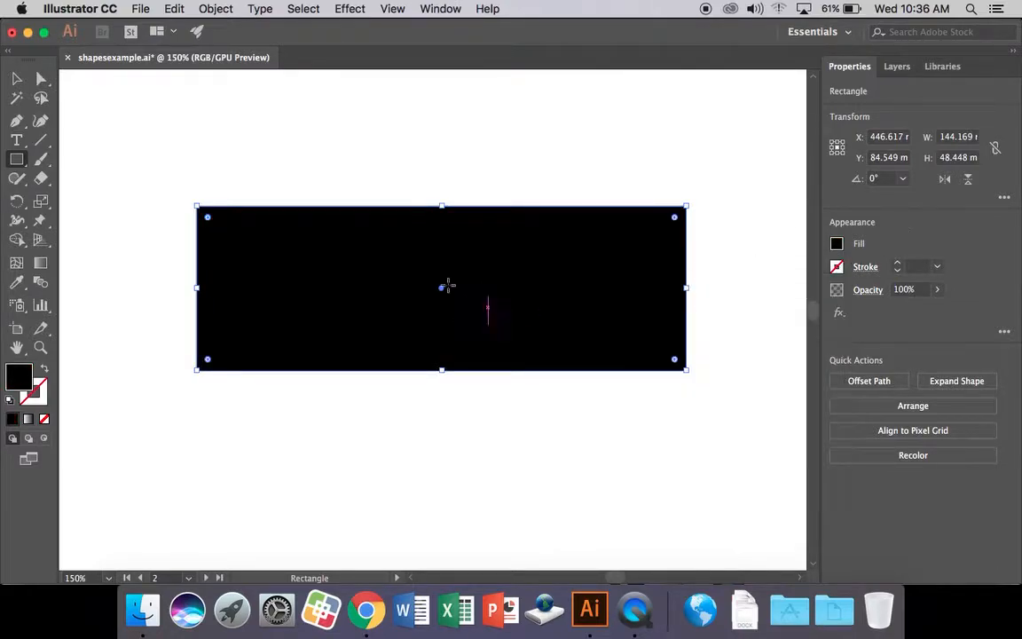
Add the point text "SMASHED" just below the black rectangle
left_click(16, 140)
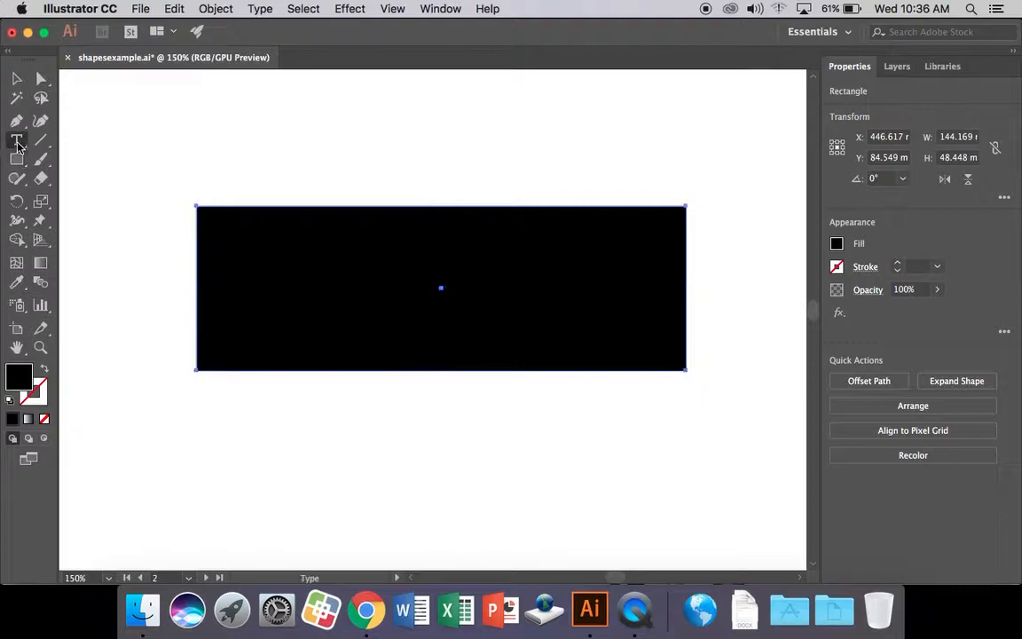
left_click(218, 437)
type("SHAME")
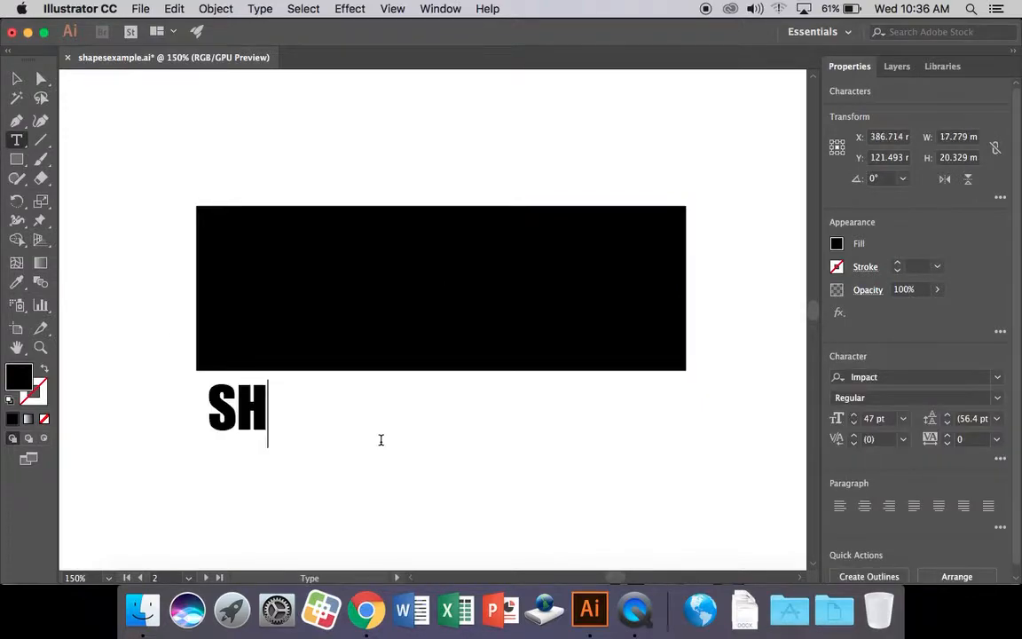
key("BackSpace")
key("BackSpace")
key("BackSpace")
key("BackSpace")
type("MASHED")
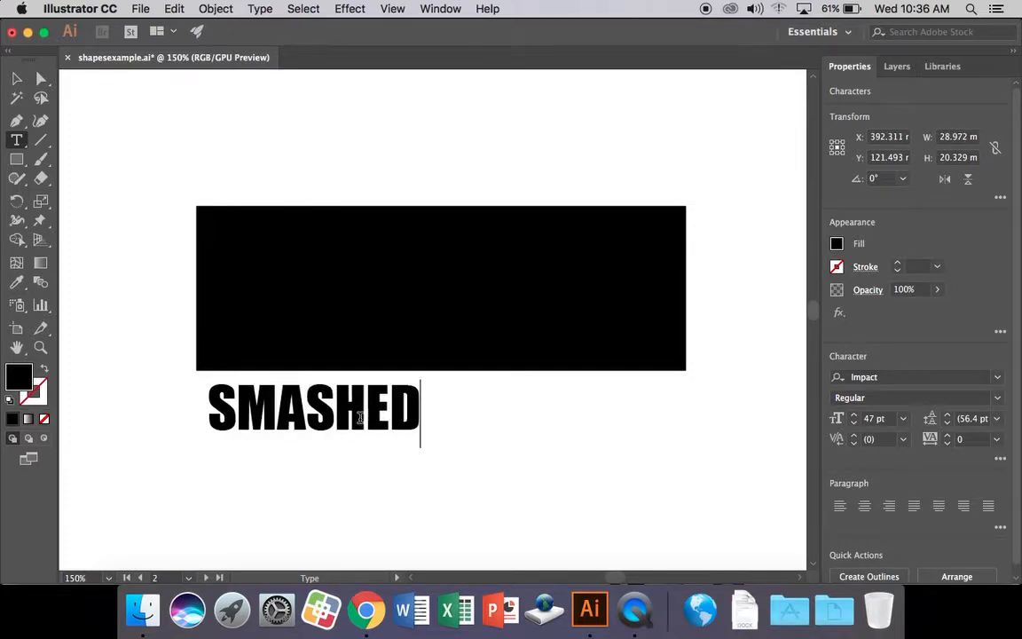
Fill the SMASHED text with white, enlarge it to about 102 mm wide and place it in the upper part of the black rectangle
left_click(17, 78)
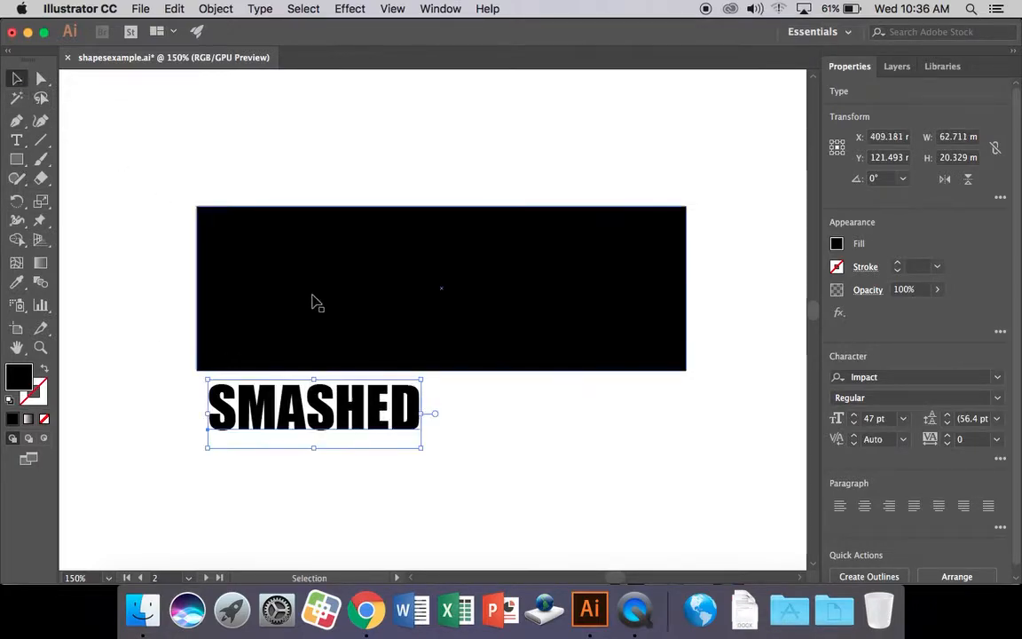
left_click(837, 245)
left_click(686, 301)
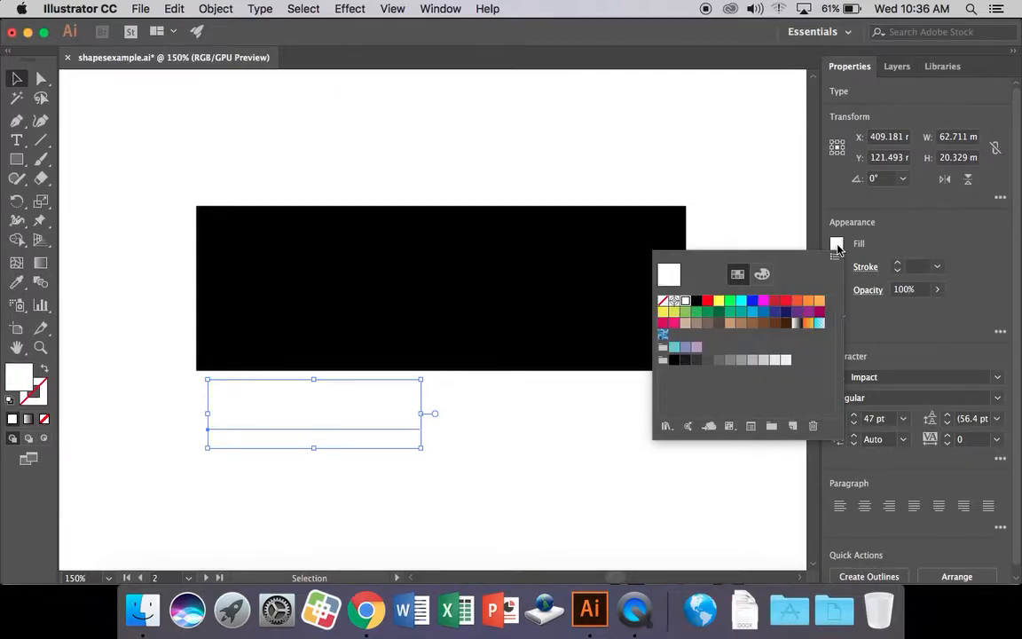
left_click_drag(386, 399, 623, 213)
left_click_drag(487, 251, 500, 269)
left_click(535, 422)
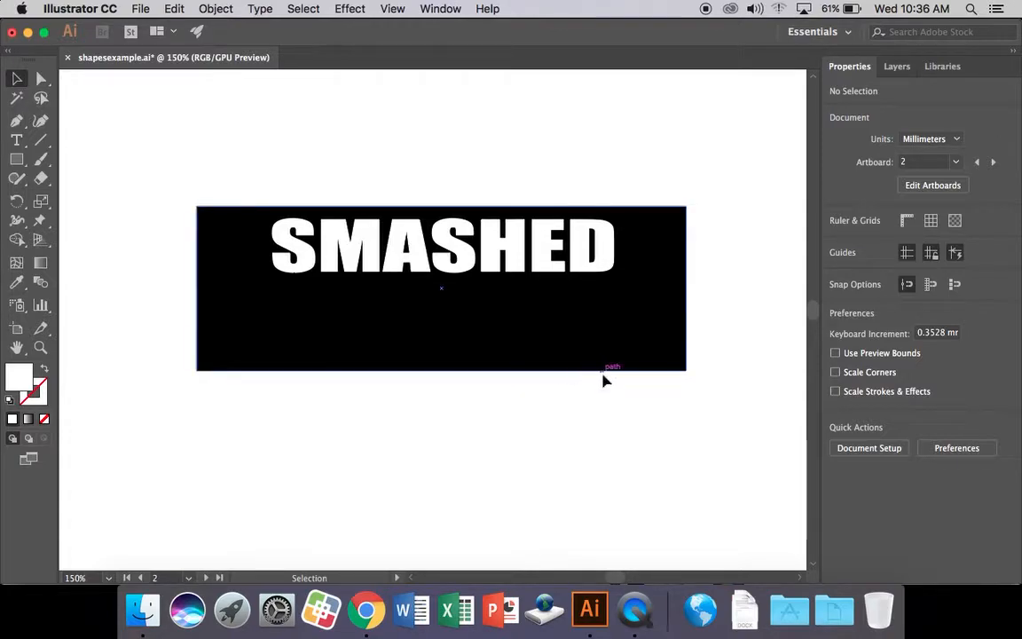
Convert the SMASHED text to outlines and ungroup it into individual letters
left_click(609, 271)
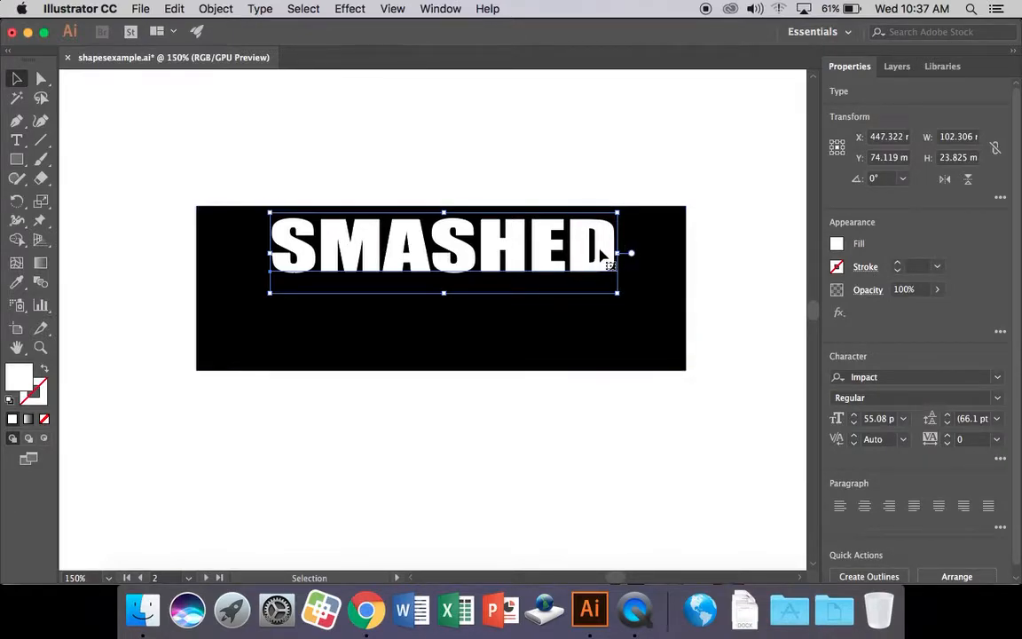
left_click(868, 576)
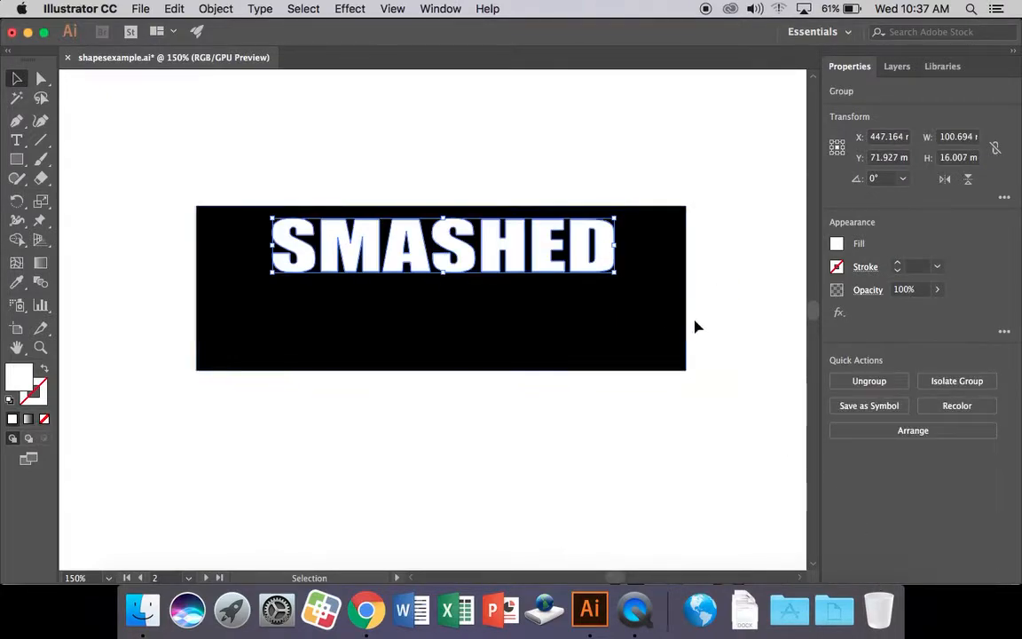
right_click(600, 256)
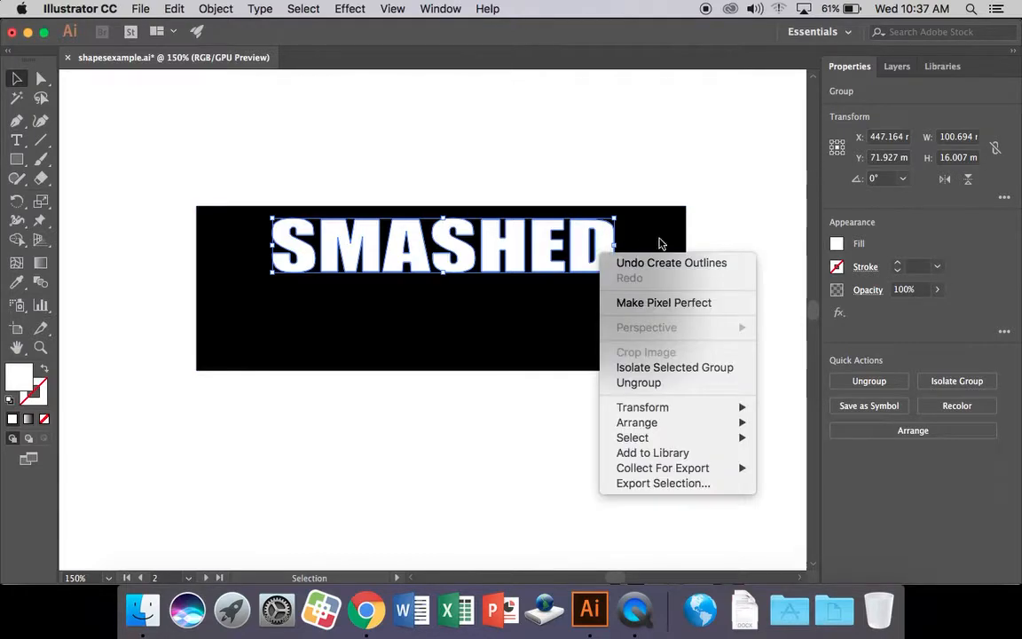
left_click(707, 235)
right_click(594, 256)
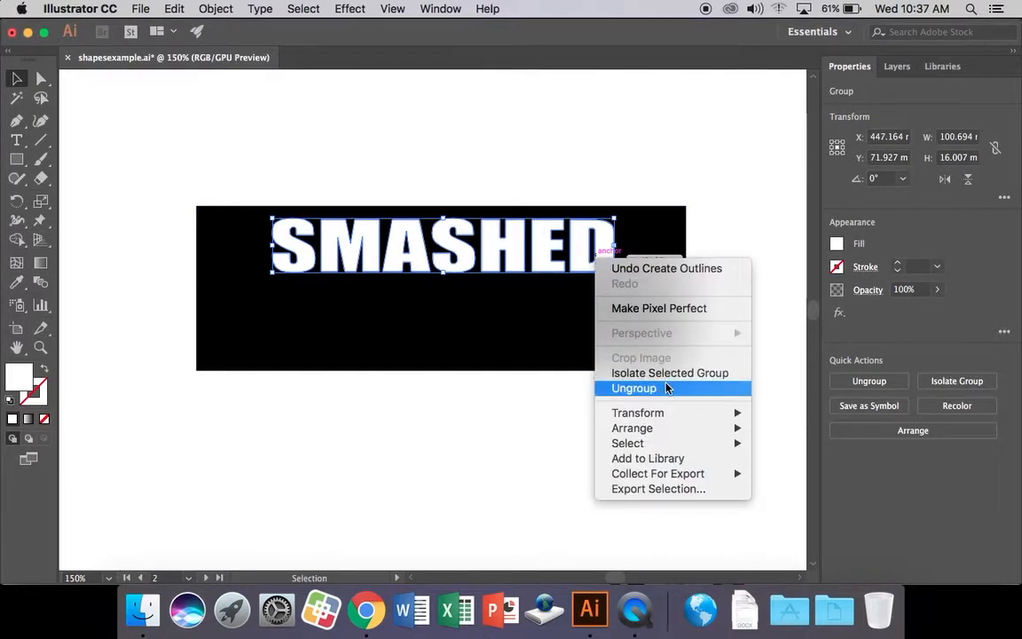
left_click(789, 326)
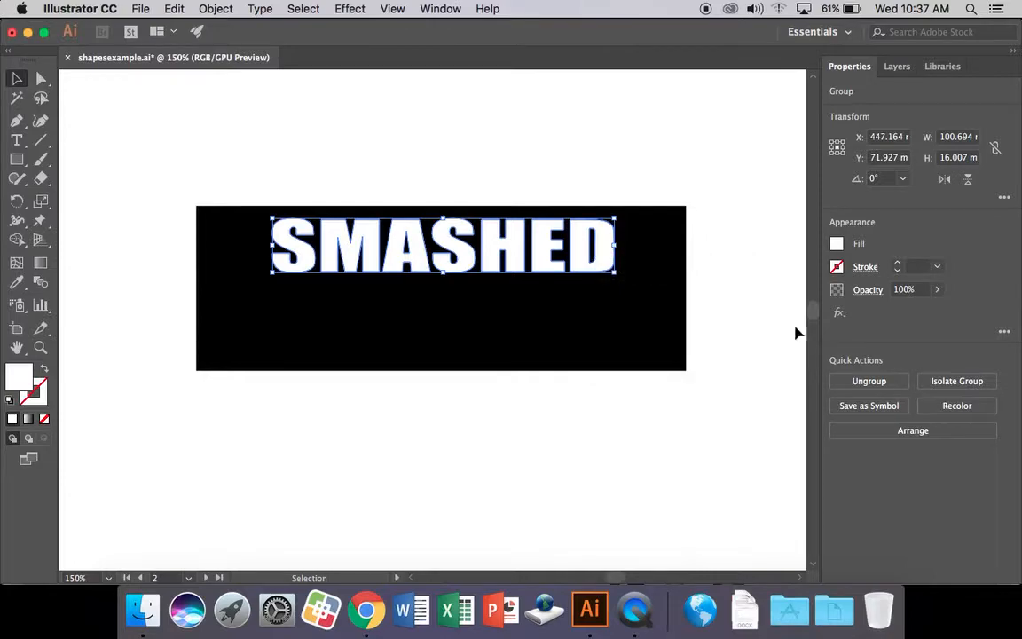
left_click(871, 387)
left_click(733, 288)
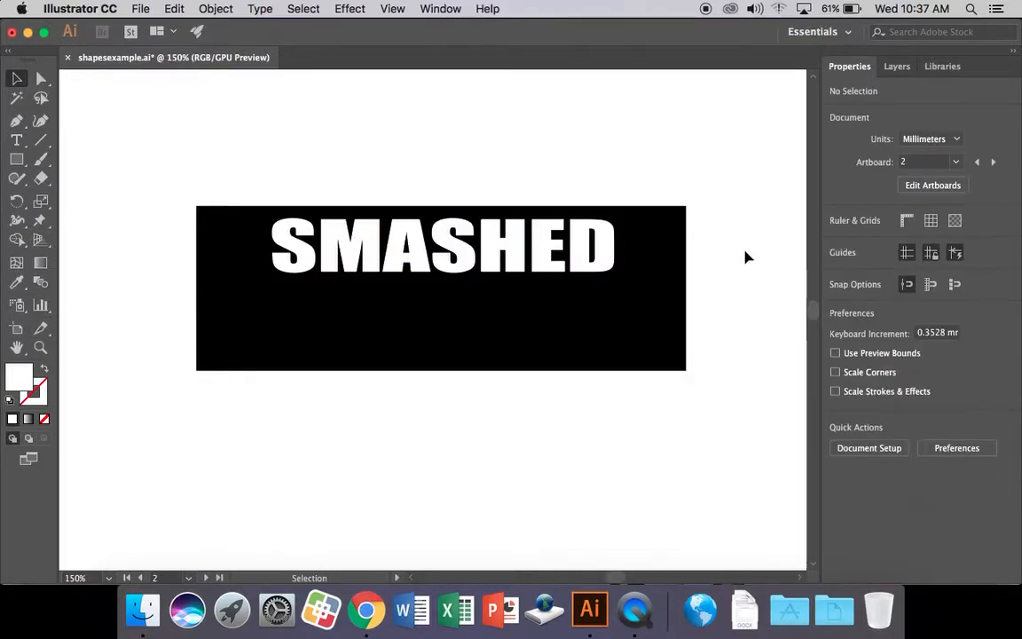
Stretch the bottom middle anchor of the letter M downward into a long sharp spike ending at about Y 95.8 mm
left_click(611, 268)
left_click(546, 266)
left_click(510, 268)
key("a")
key("super+equal")
key("super+equal")
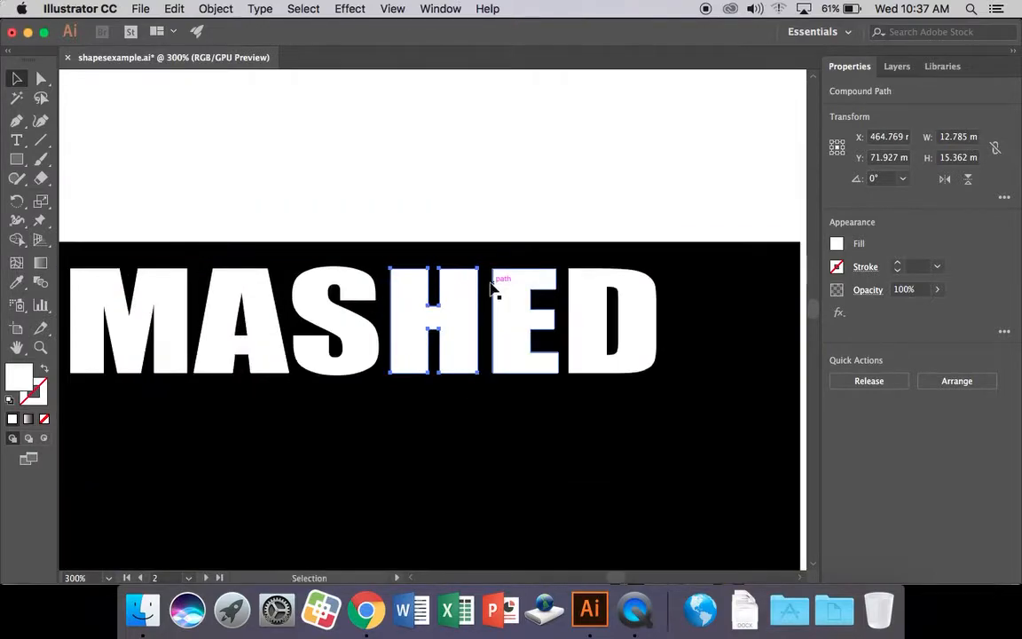
left_click_drag(496, 303, 612, 183)
key("v")
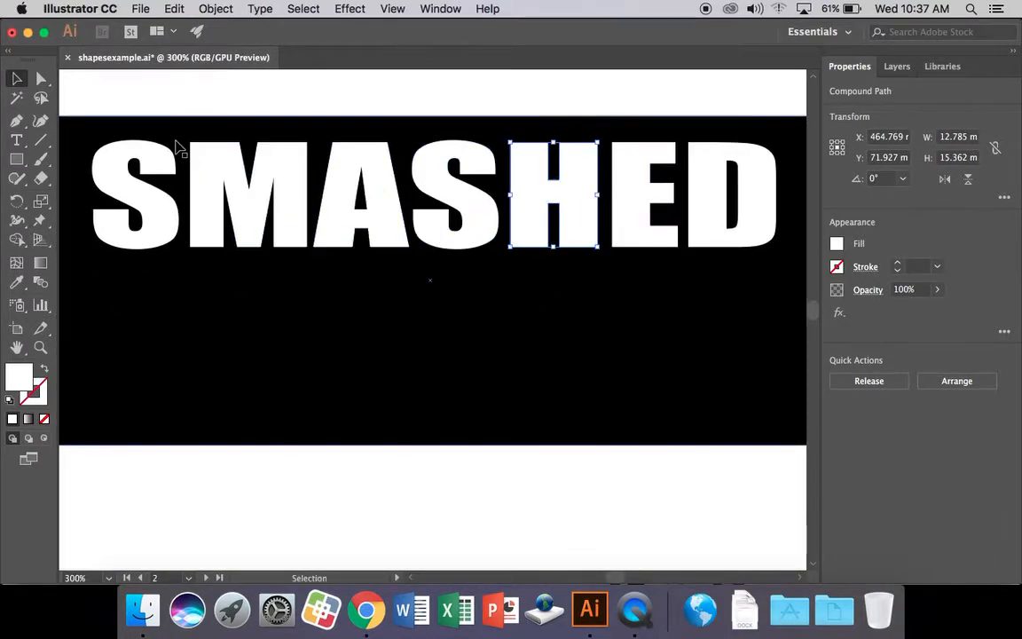
left_click(42, 80)
left_click(220, 245)
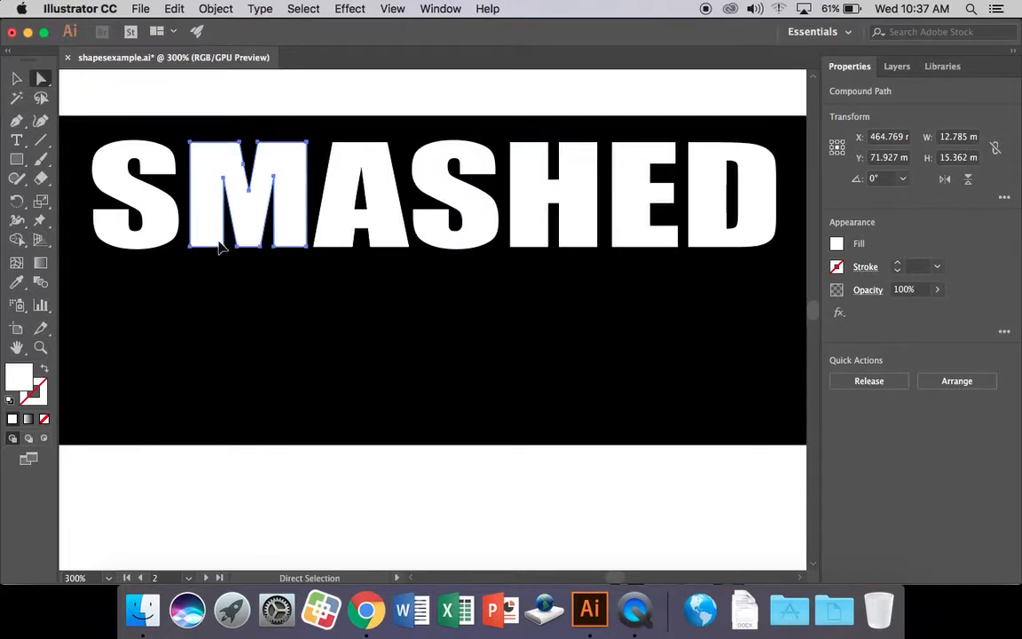
left_click_drag(263, 256, 250, 356)
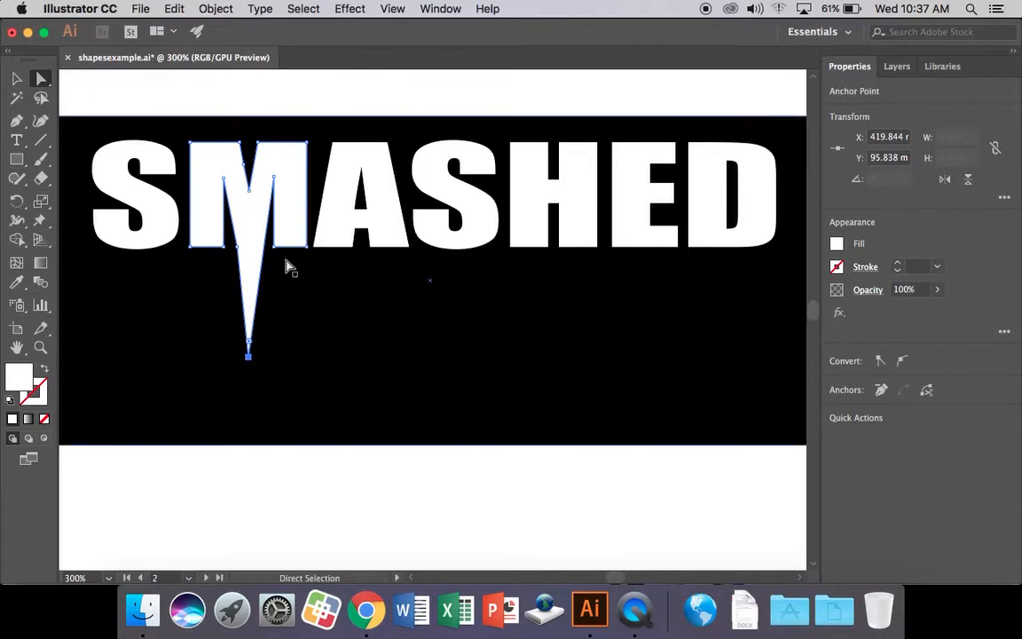
Pull the lower-right corner of the letter H down into a spike, aligning its tip with the tip of the M's spike
left_click(585, 177)
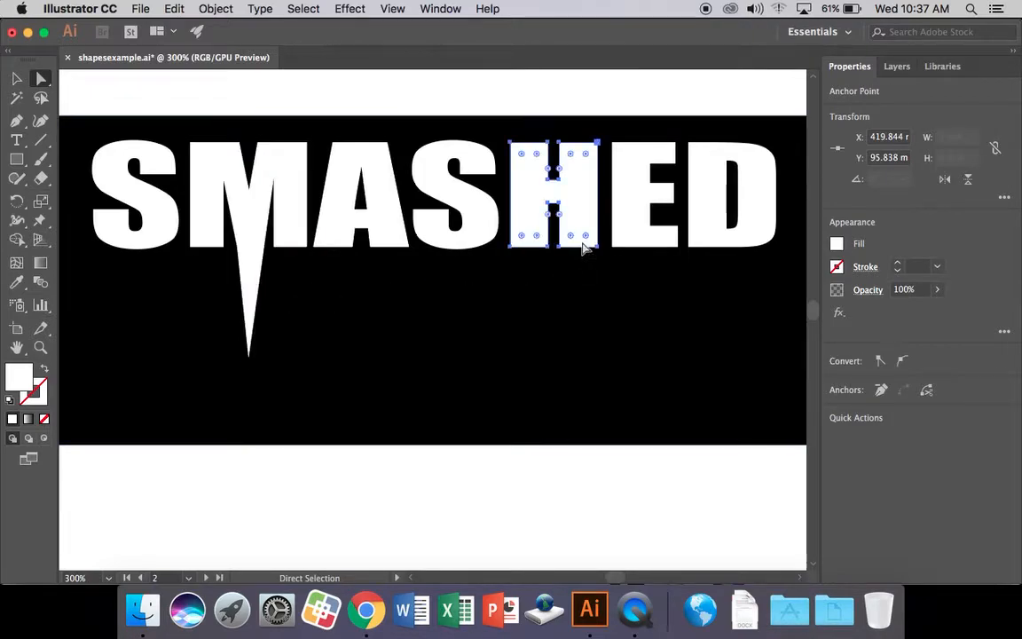
left_click_drag(597, 245, 596, 351)
left_click_drag(559, 251, 569, 359)
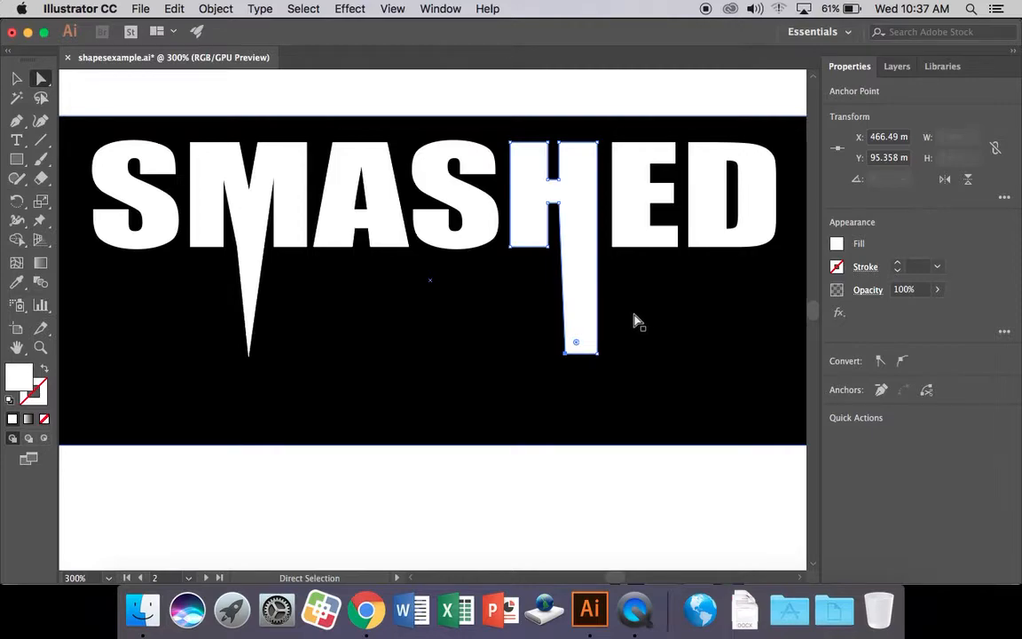
key("super+z")
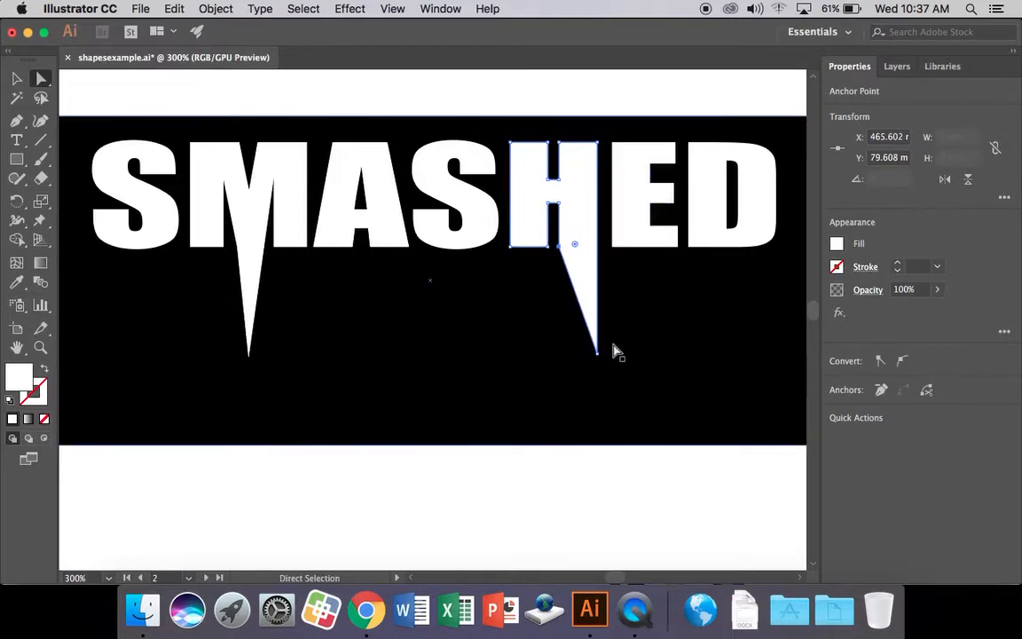
left_click_drag(597, 359, 601, 364)
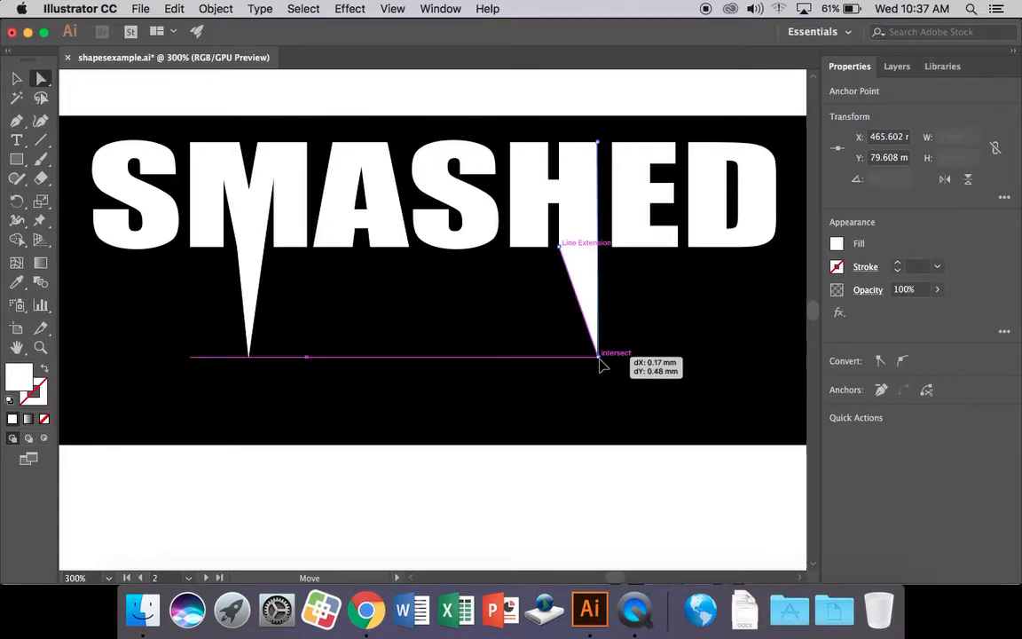
left_click_drag(600, 364, 601, 363)
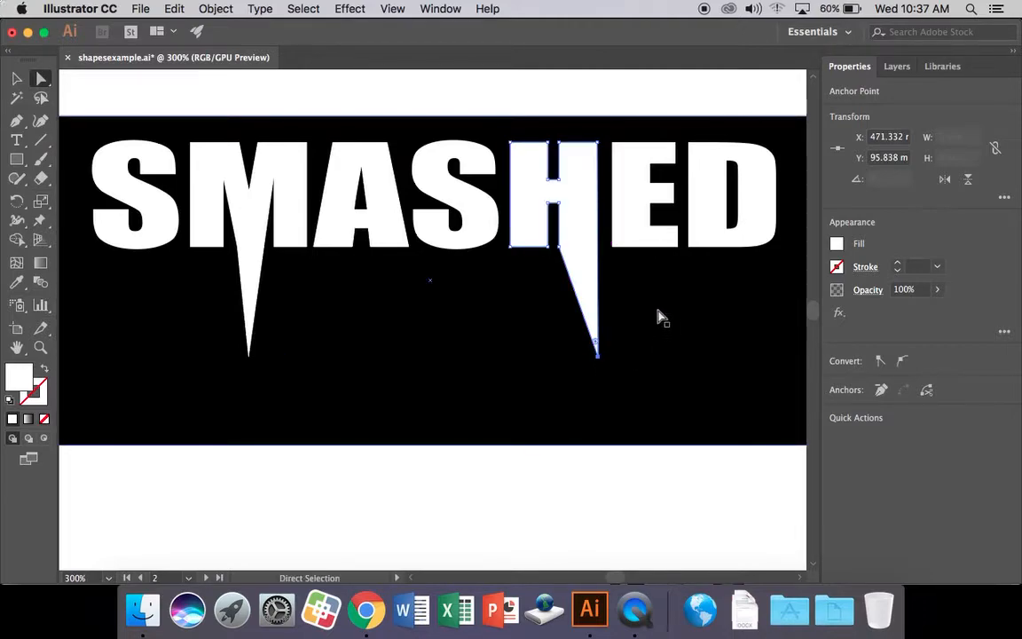
Inspect the separate letter shapes and the black rectangle behind them
key("super+minus")
mouse_move(645, 284)
left_mouse_down()
mouse_move(659, 253)
mouse_move(663, 280)
left_mouse_up()
left_click(16, 78)
left_click(200, 96)
left_click(258, 190)
left_click(302, 199)
left_click(426, 285)
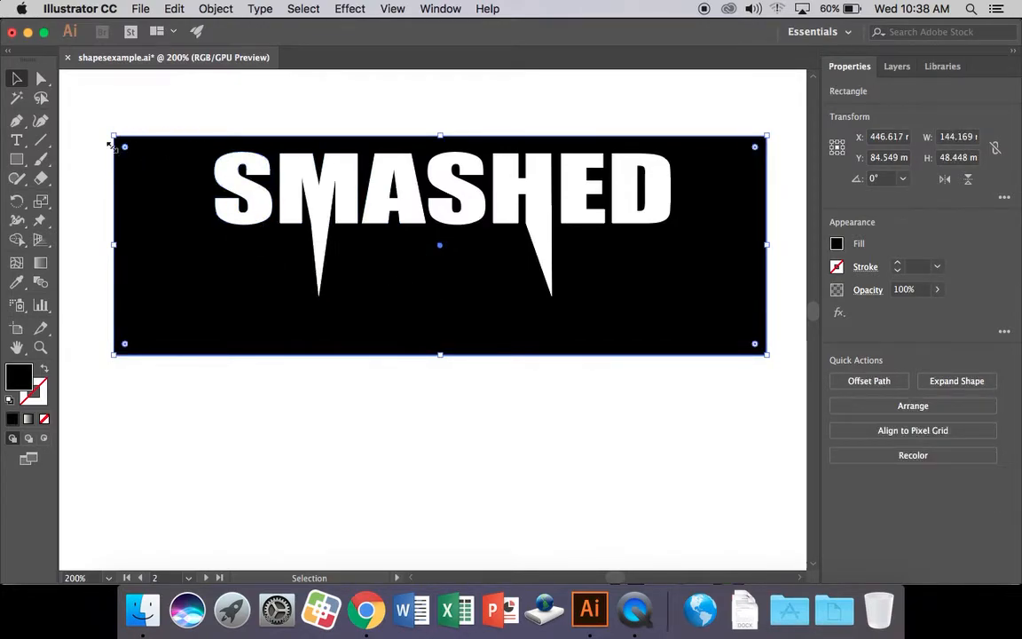
left_click(639, 400)
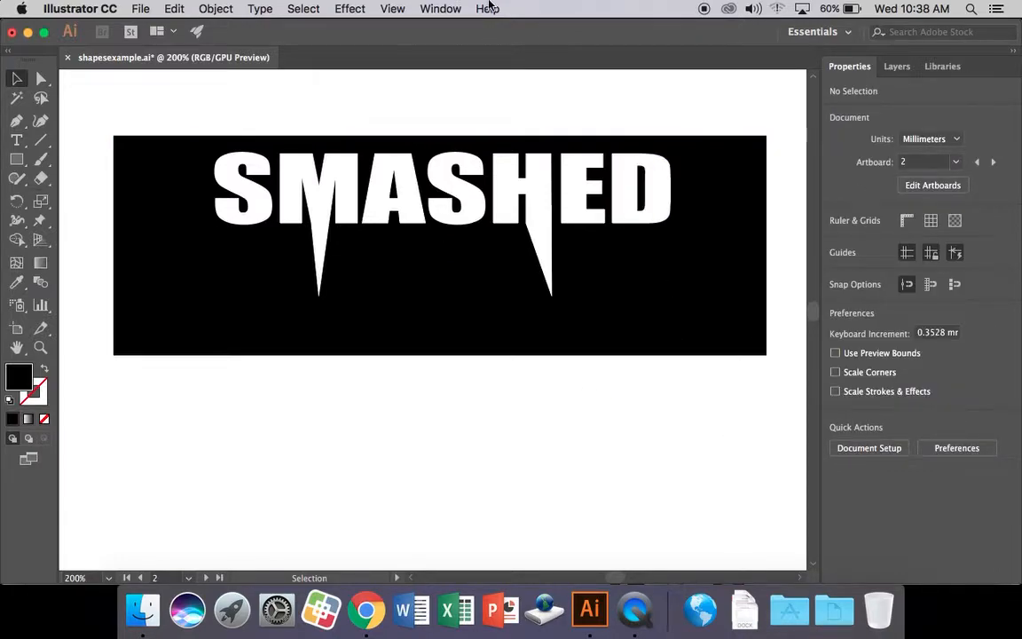
Show the Pathfinder panel, dock its group beside Properties and collapse it to a narrow column of labelled icons
left_click(444, 9)
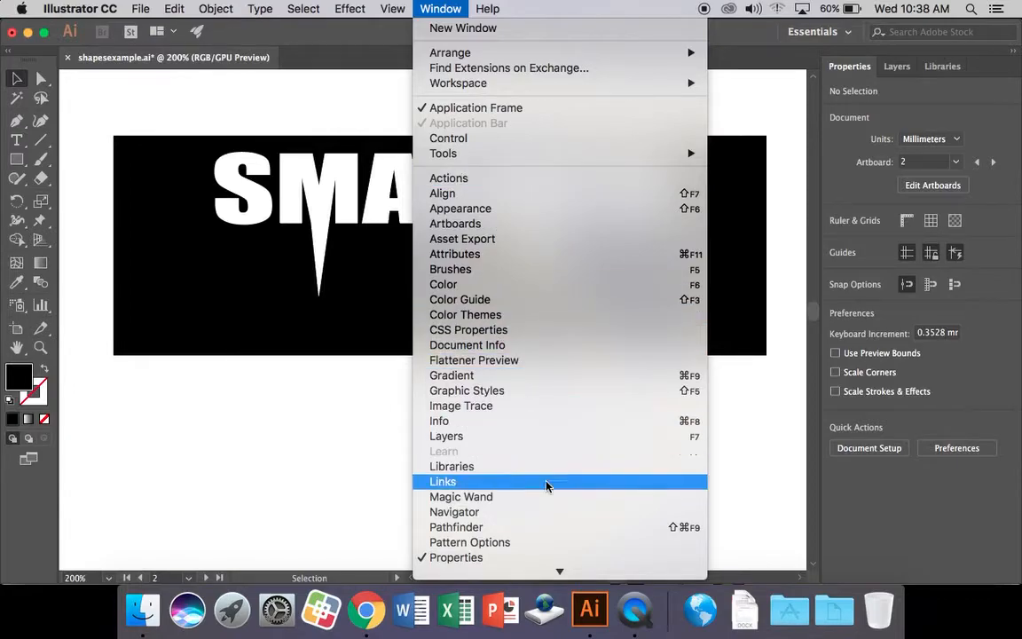
left_click(548, 529)
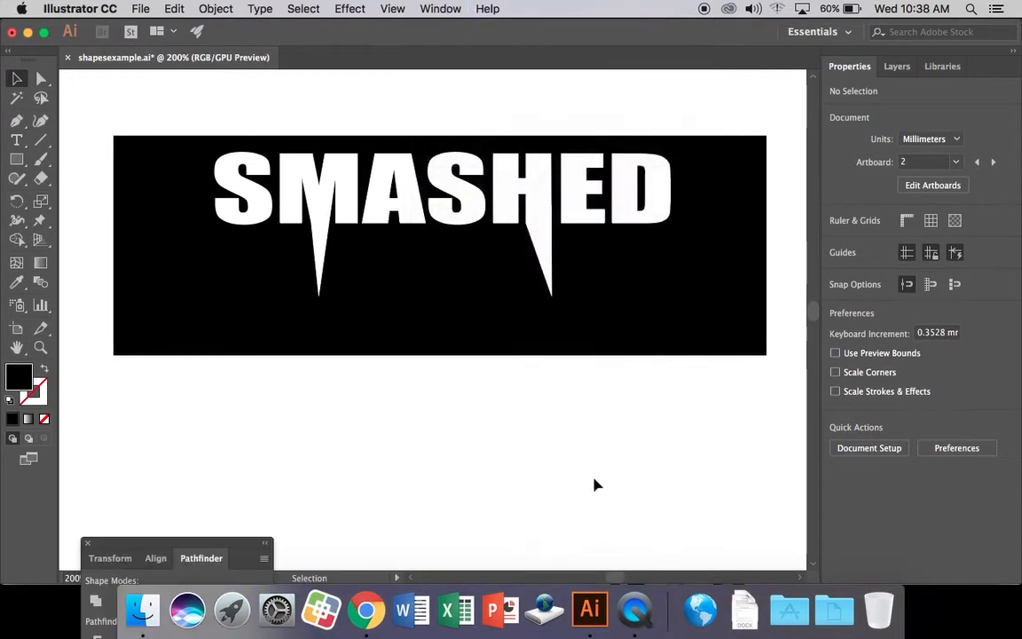
left_click_drag(206, 544, 362, 388)
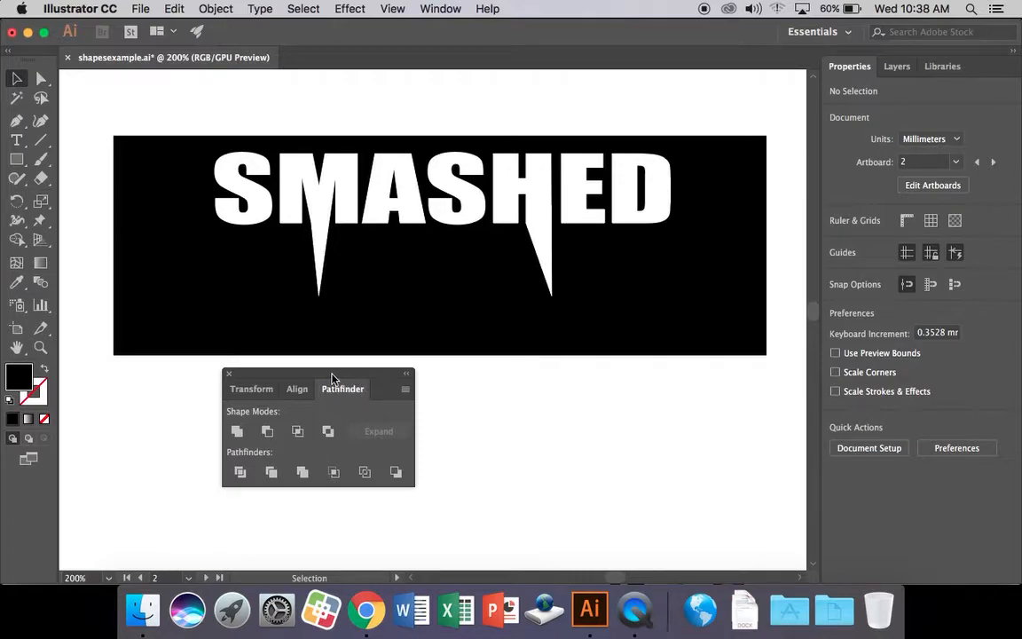
left_click_drag(318, 377, 816, 90)
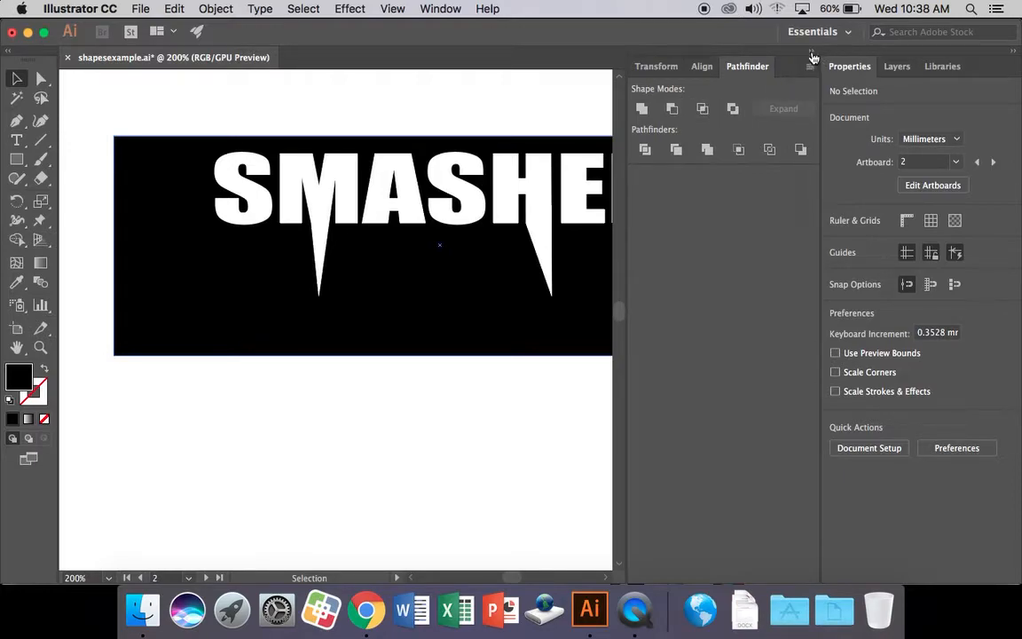
left_click(810, 52)
left_click(812, 53)
left_click(813, 54)
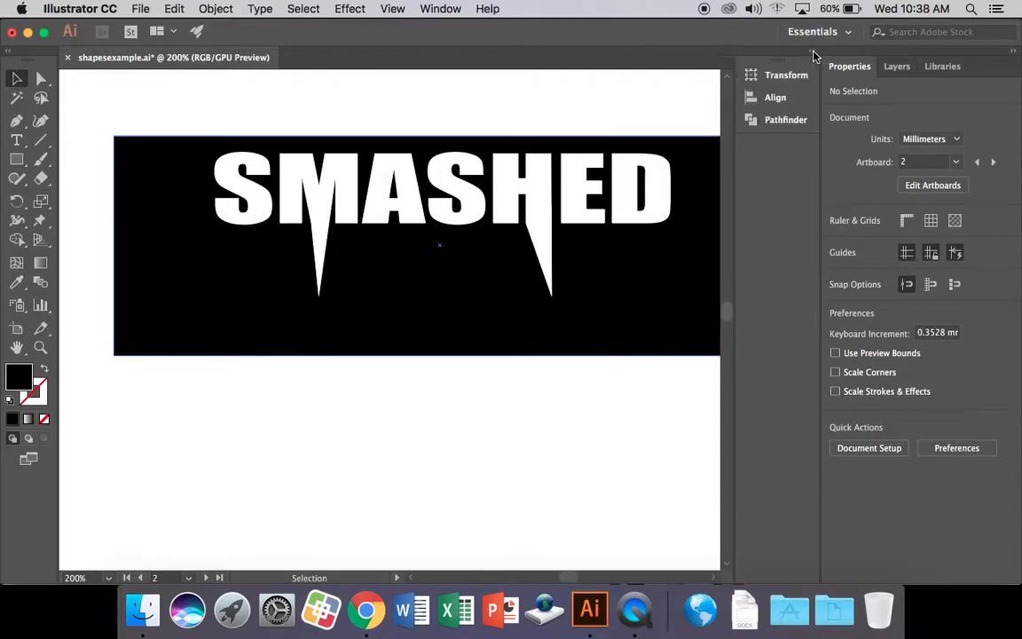
left_click_drag(735, 163, 752, 162)
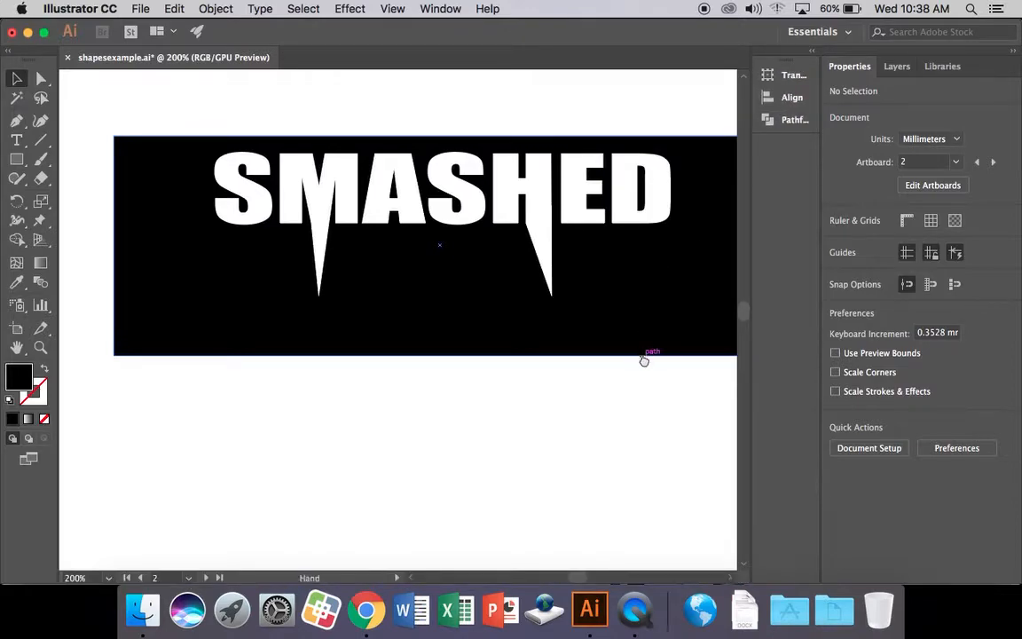
Try moving the letters and black rectangle together down the artboard, and undo the move
scroll(651, 358, "right", 3)
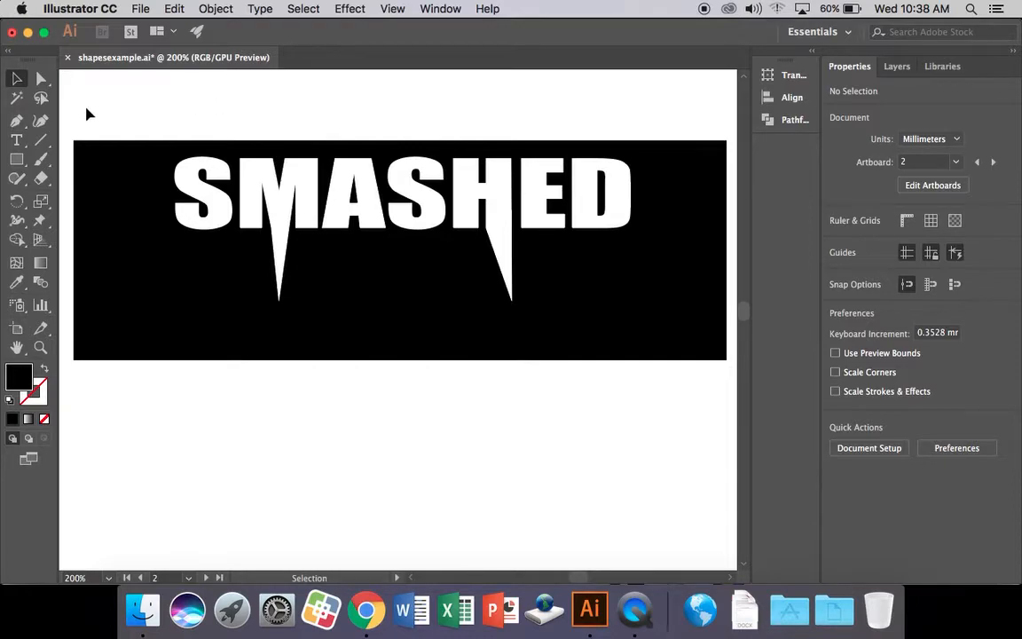
left_click_drag(84, 106, 659, 361)
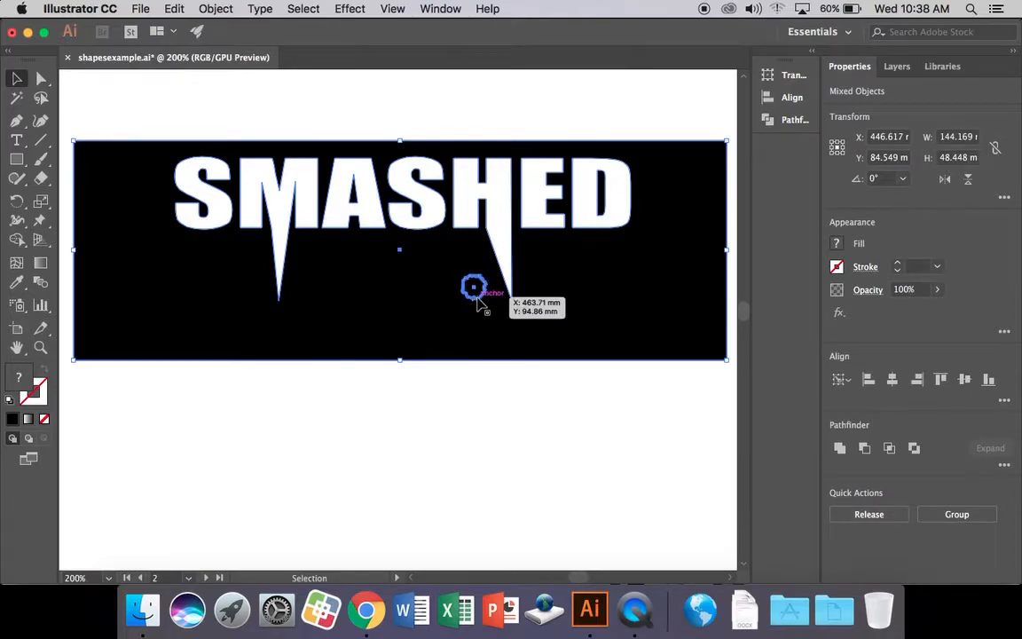
key("Delete")
key("super+z")
left_click(532, 408)
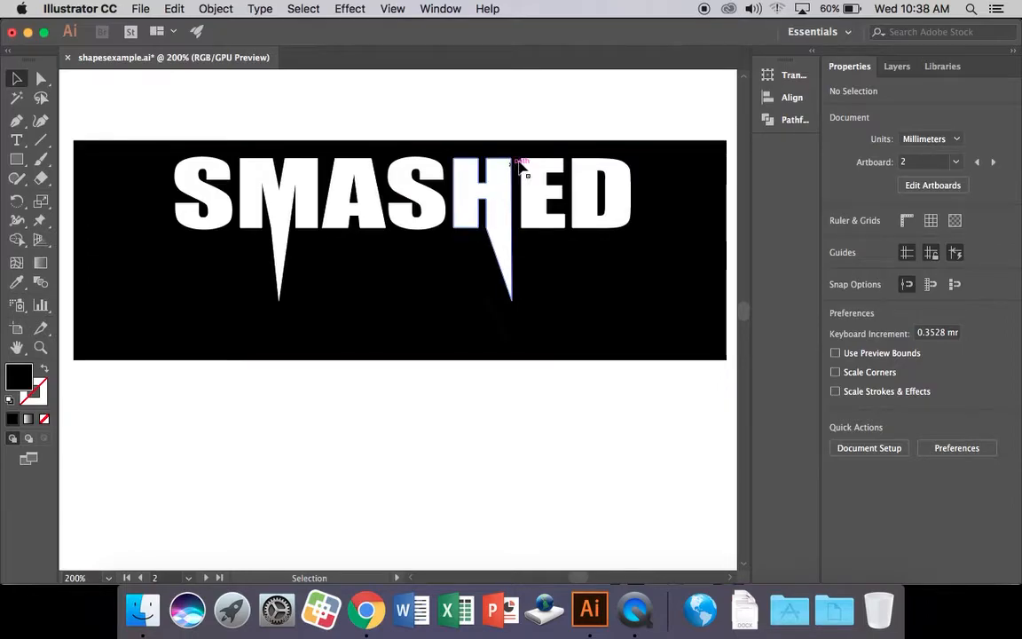
left_click_drag(169, 89, 612, 408)
left_click_drag(651, 271, 635, 362)
left_click_drag(597, 415, 593, 392)
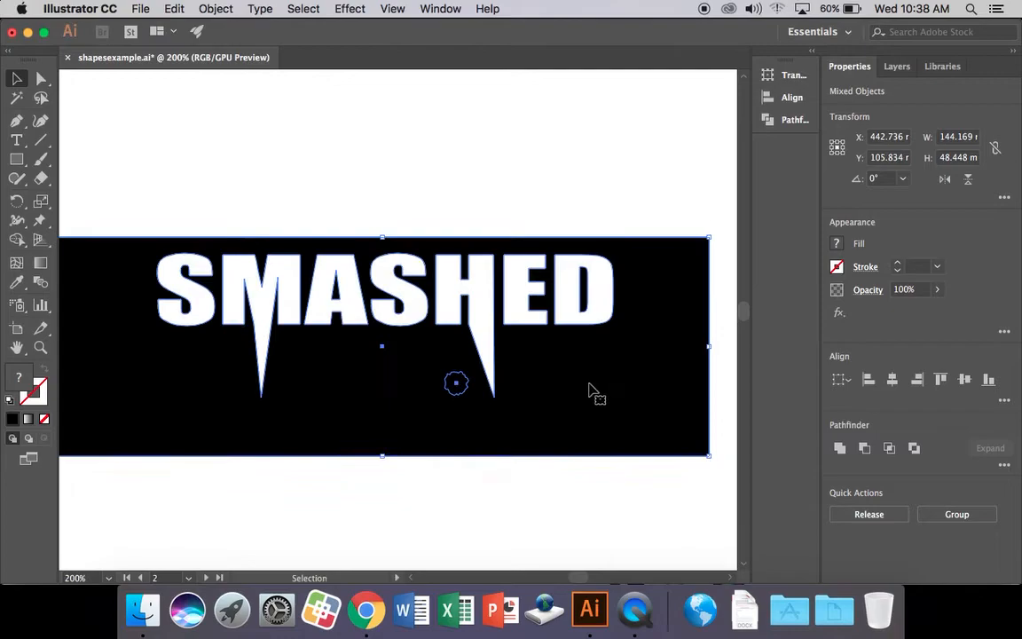
key("a")
key("ctrl+z")
key("v")
left_click(523, 390)
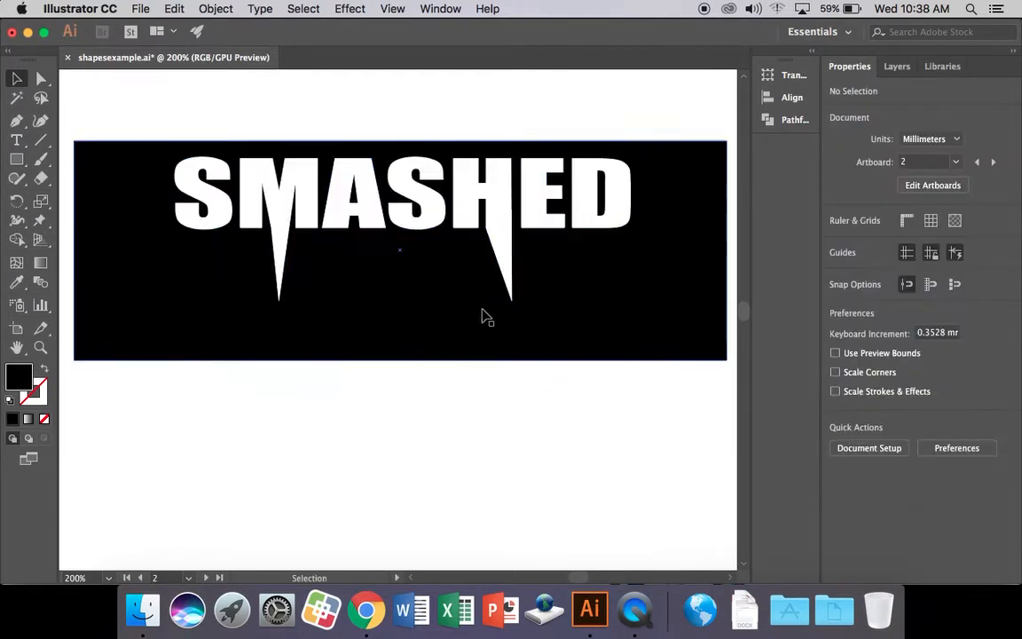
Move the black rectangle down, clear of the letters, and delete the small stray white rough-edged shape it was hiding
left_click_drag(476, 304, 494, 479)
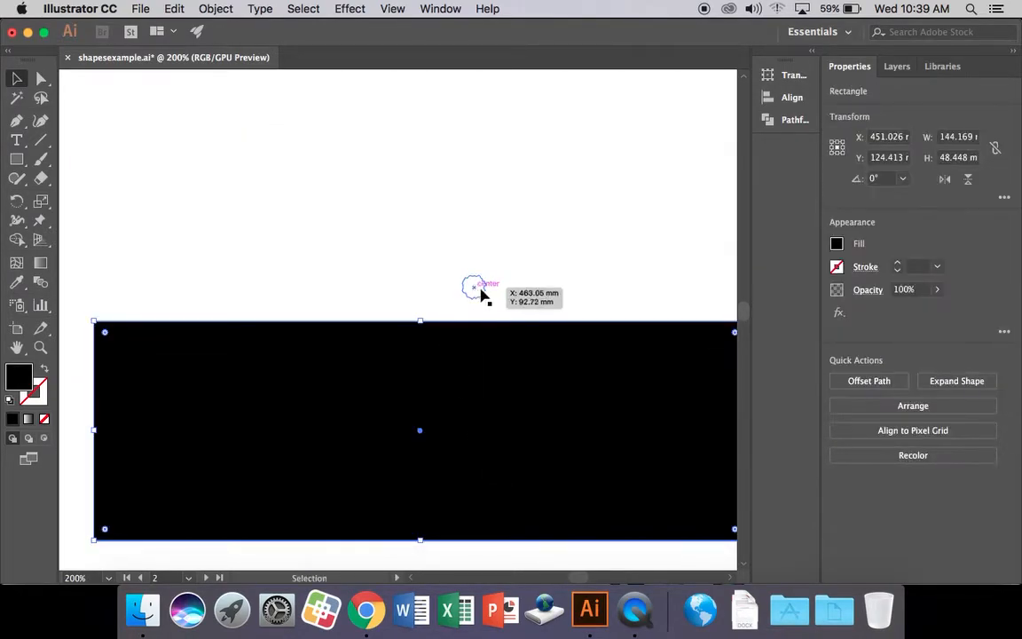
left_click(474, 284)
left_click(471, 283)
left_click(474, 284)
left_click(476, 285)
scroll(482, 315, "down", 1)
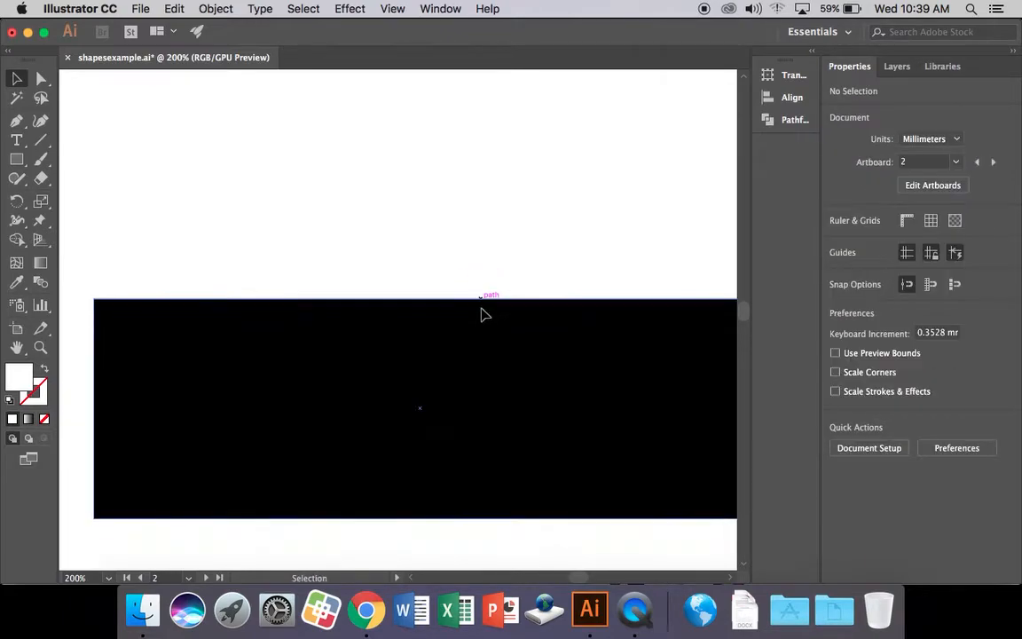
Move the black rectangle back up so it sits behind the SMASHED letters again
left_click_drag(510, 351, 476, 174)
left_click_drag(560, 237, 593, 274)
left_click(588, 401)
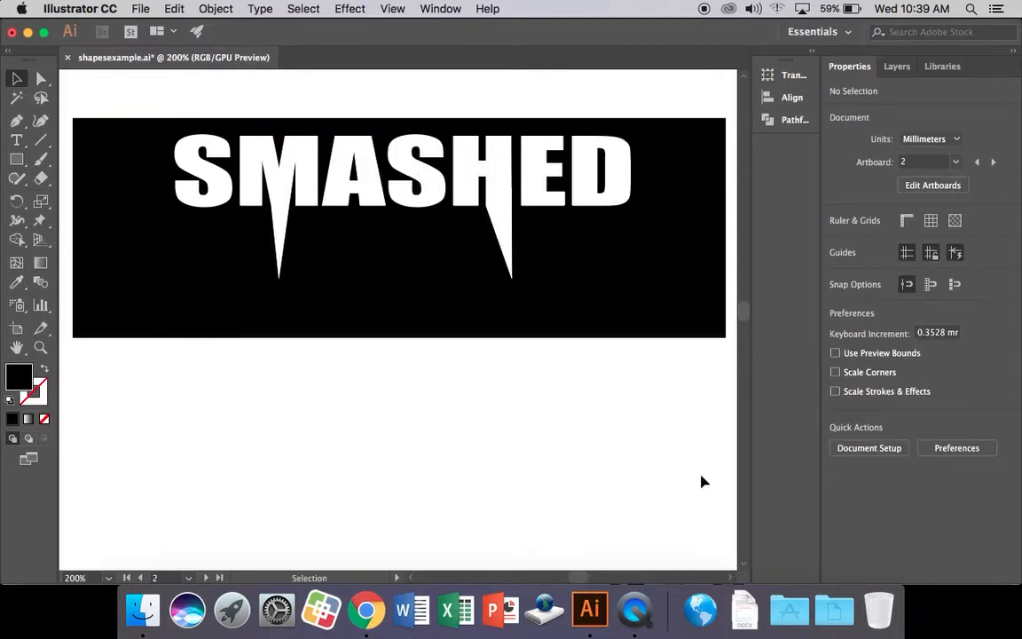
Cut all the letters out of the black rectangle with the Pathfinder Minus Front operation and collapse the Pathfinder panel
left_click_drag(715, 430, 153, 96)
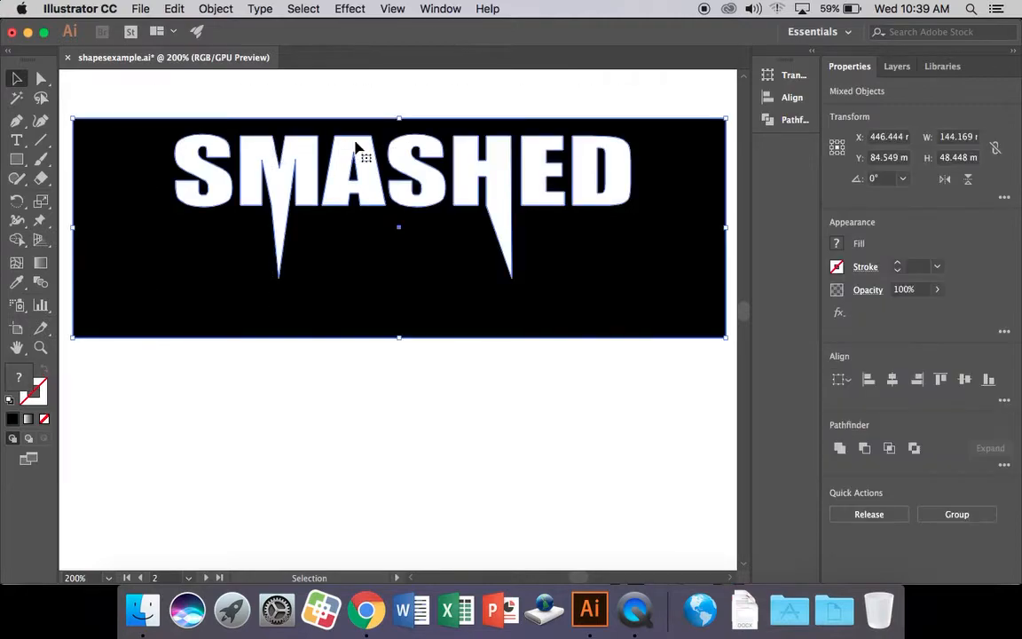
left_click(782, 124)
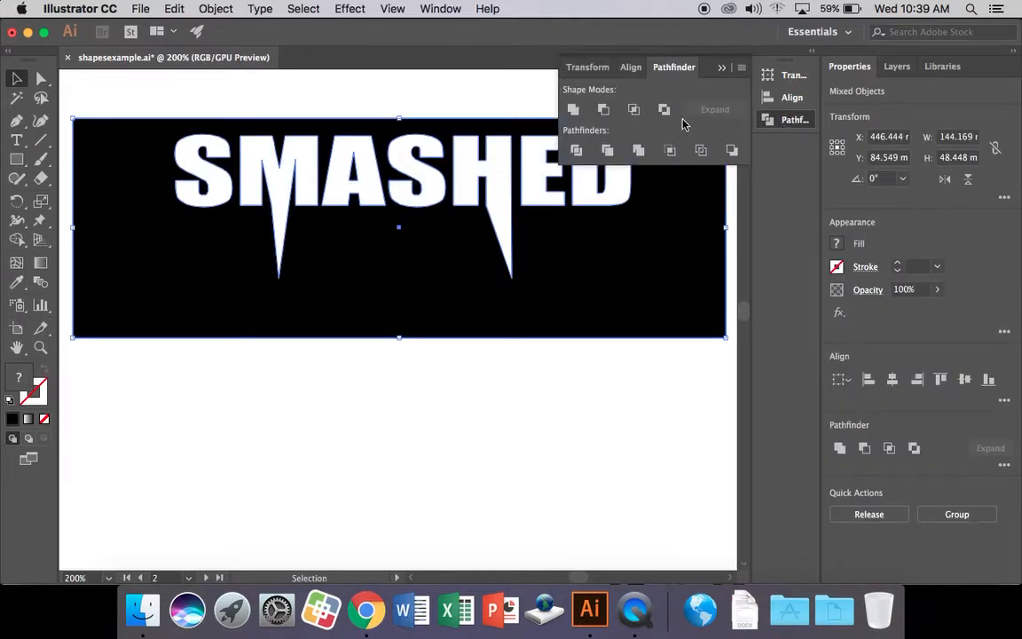
left_click(604, 109)
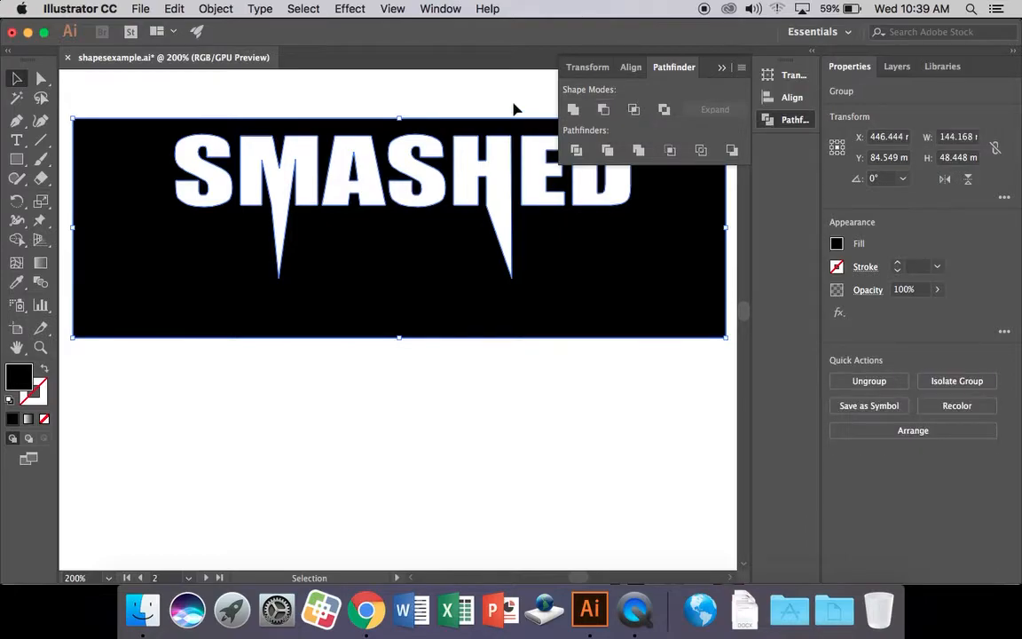
left_click(472, 89)
left_click(601, 280)
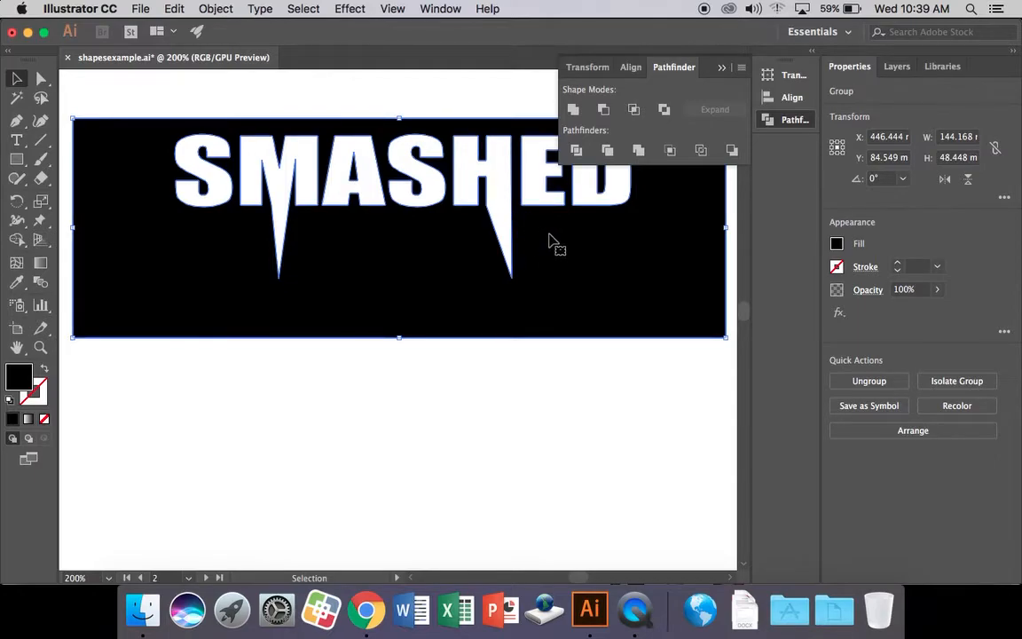
left_click(721, 67)
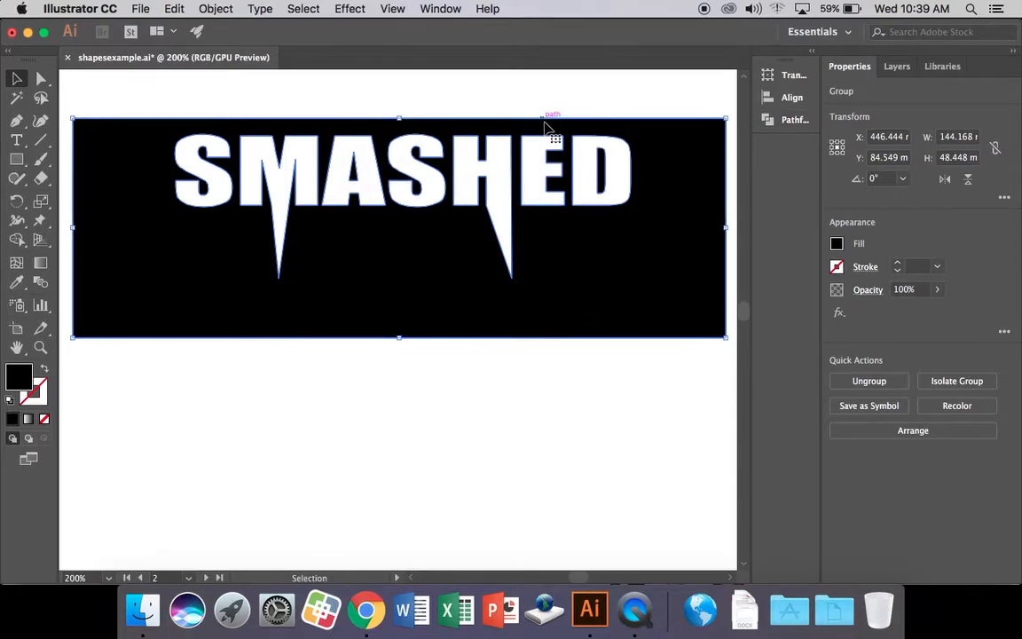
Move the cut-out rectangle slightly lower on the artboard and deselect it
left_click_drag(550, 128, 545, 224)
left_click_drag(606, 326, 606, 257)
left_click(606, 391)
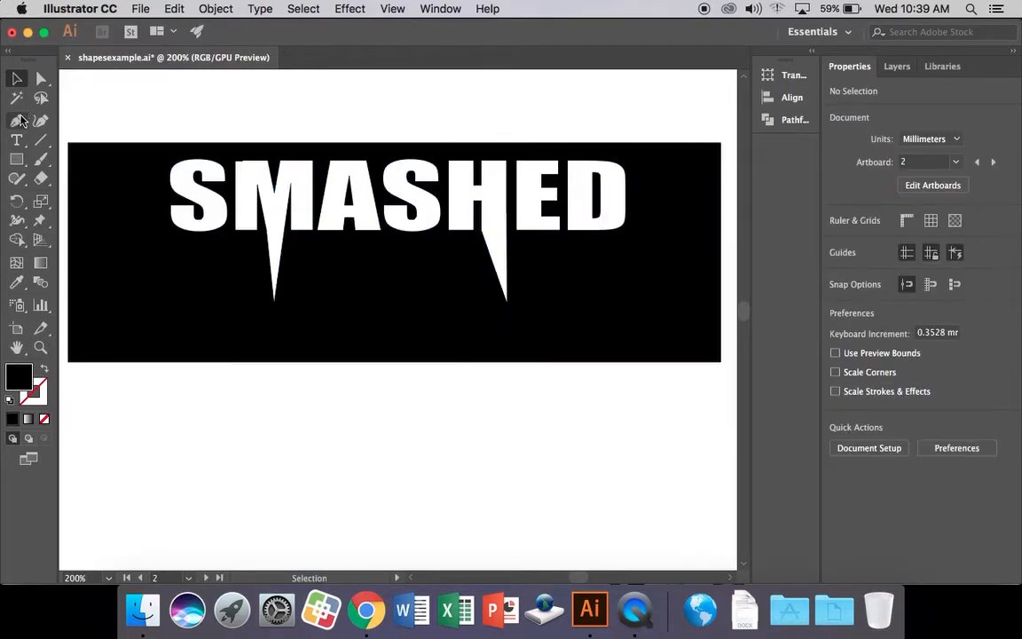
Draw an ellipse about 51 × 18 mm below the cut-out rectangle and fill it with magenta
left_click(26, 159)
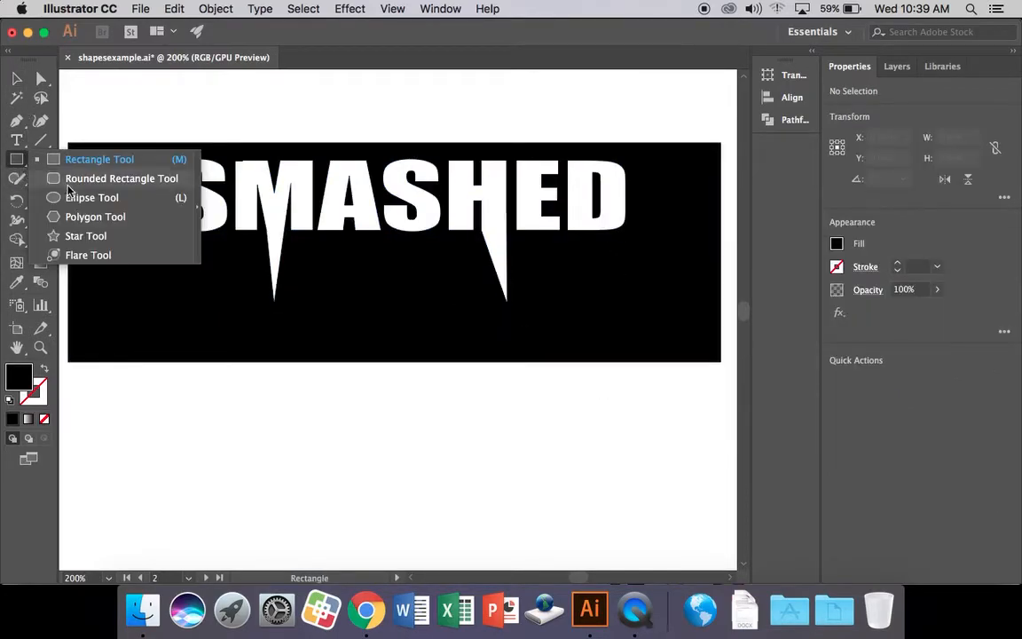
left_click(76, 197)
left_click_drag(244, 442, 474, 523)
left_click(837, 245)
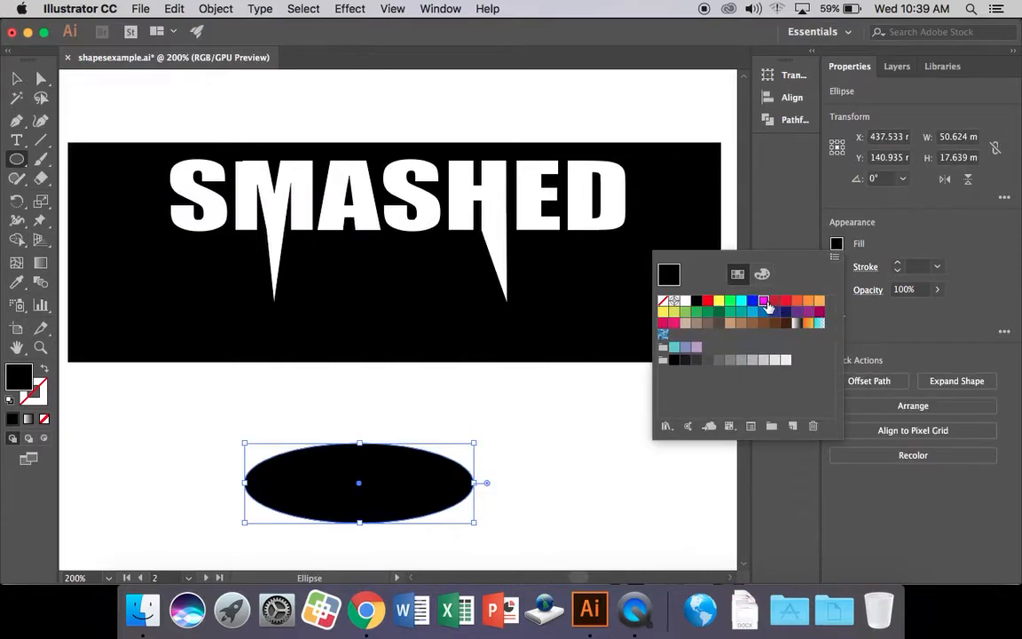
left_click(764, 303)
left_click(16, 78)
Send the magenta ellipse to the back and place it behind the cut-out letters S, M and A
right_click(411, 472)
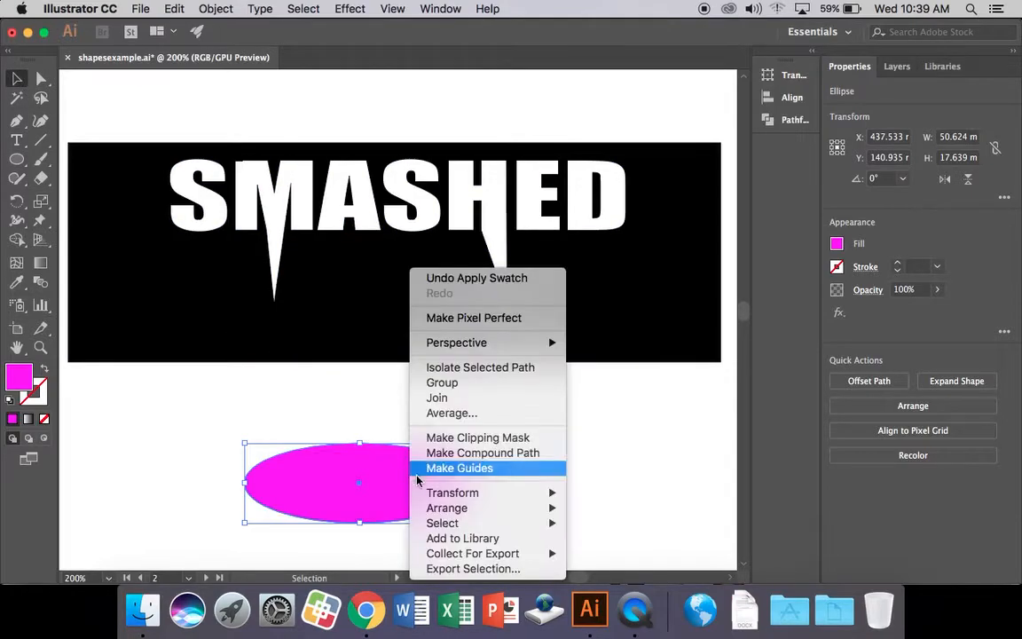
mouse_move(561, 515)
left_click(637, 543)
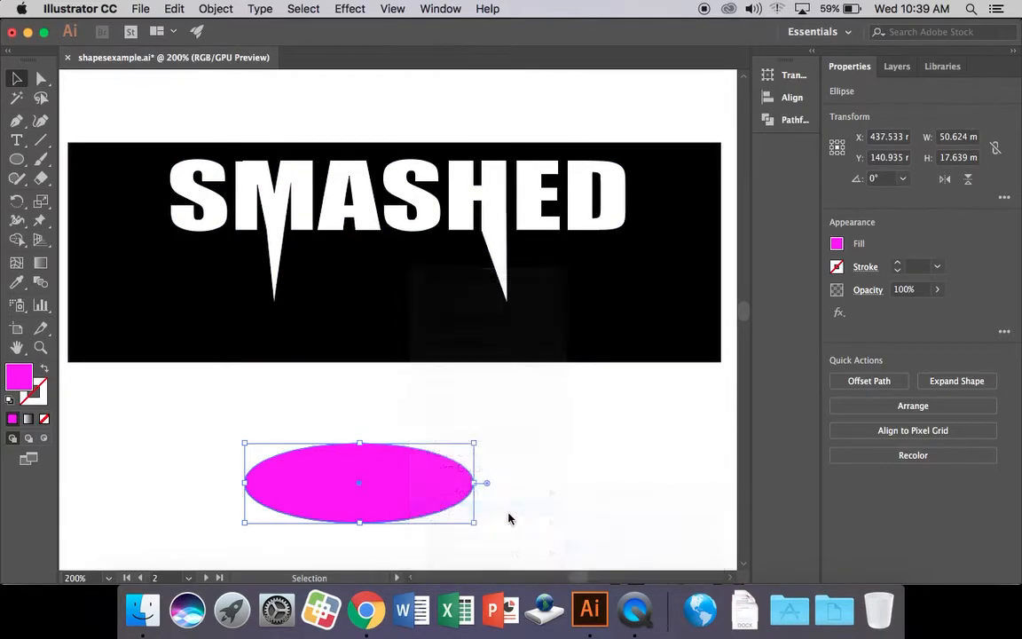
left_click_drag(421, 483, 344, 253)
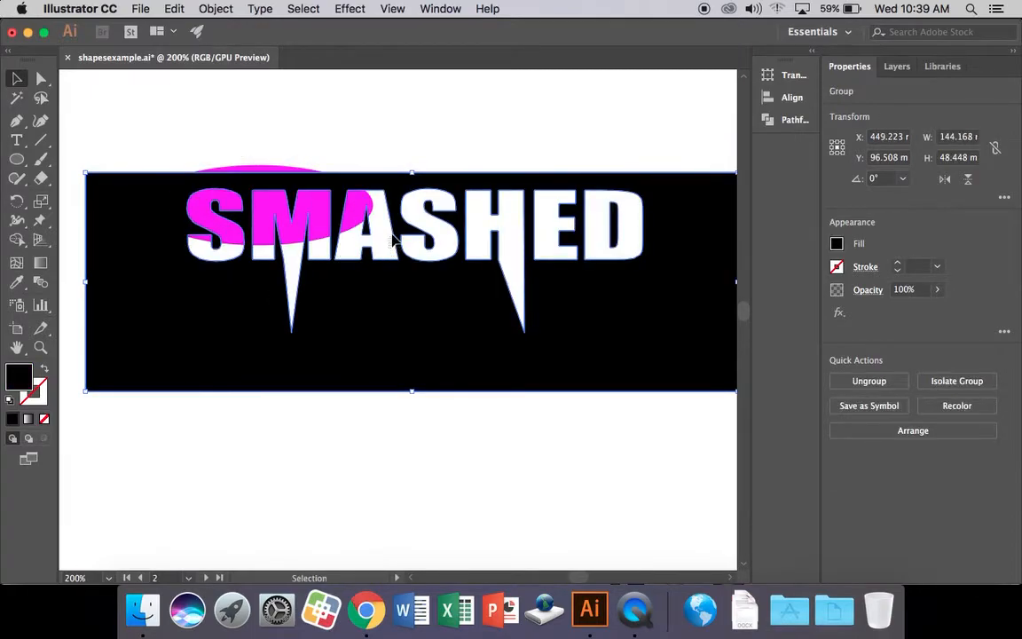
left_click_drag(399, 212, 394, 183)
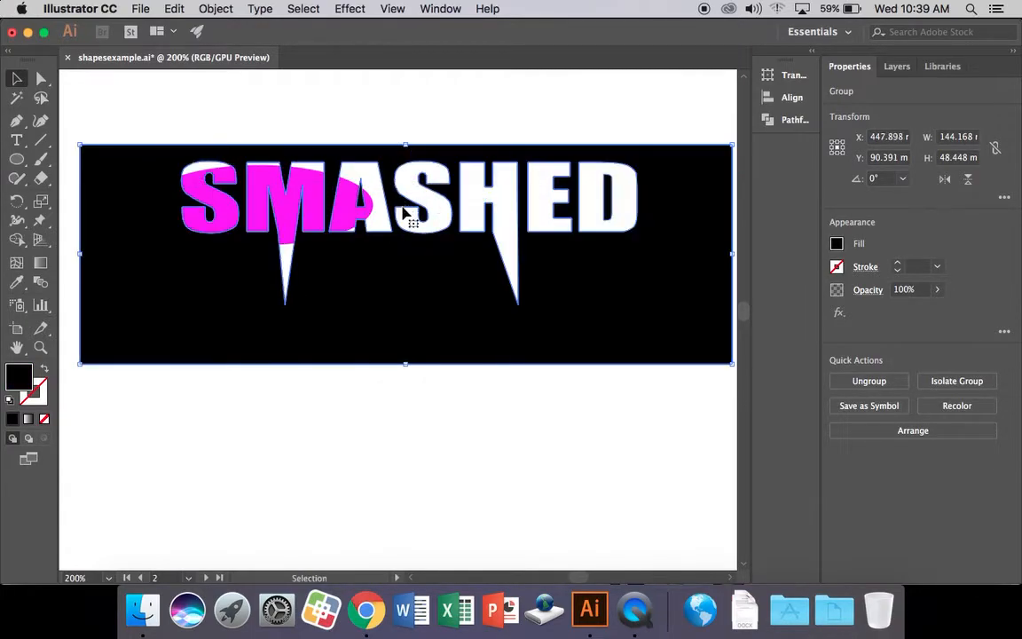
Delete the magenta ellipse and nudge the cut-out rectangle slightly up and to the left
left_click(364, 218)
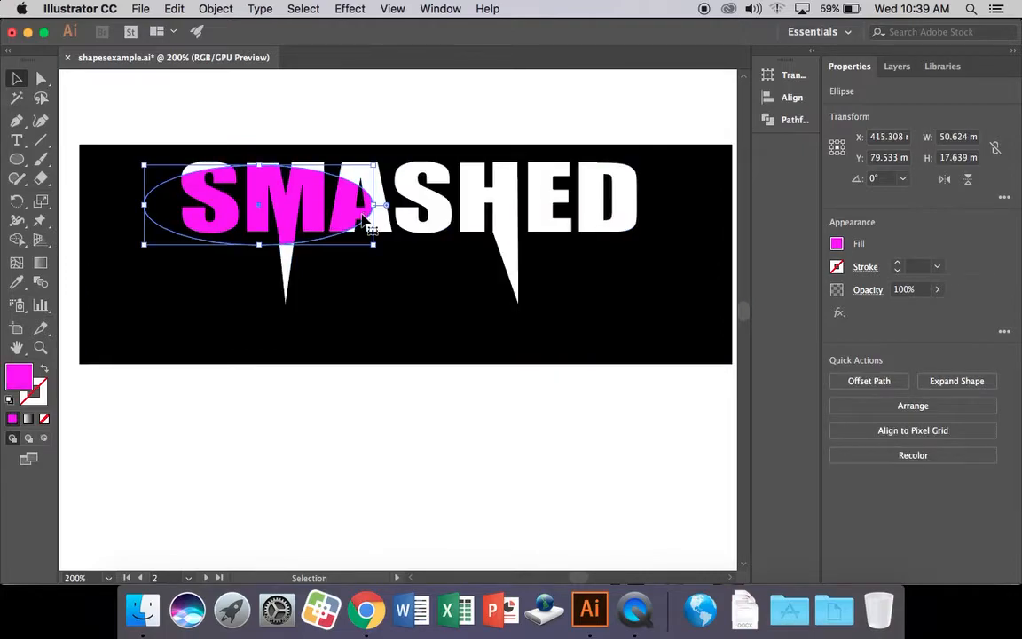
key("Delete")
left_click_drag(429, 286, 421, 273)
left_click(445, 405)
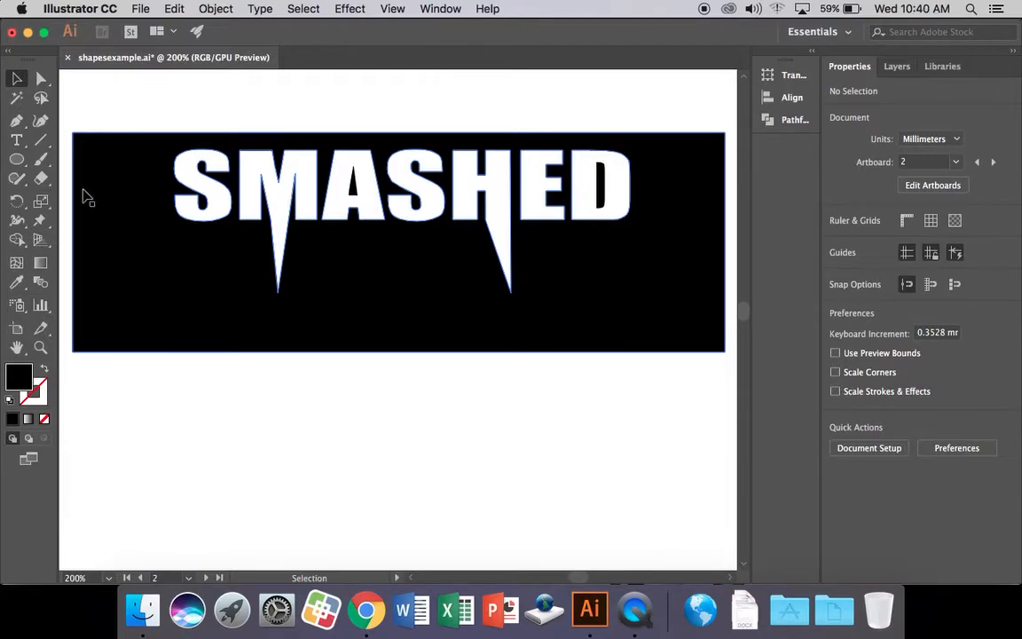
Draw a black ellipse about 29 × 19 mm below the logo and open the Roughen effect for it with preview on
left_click(17, 161)
left_click_drag(298, 404, 426, 489)
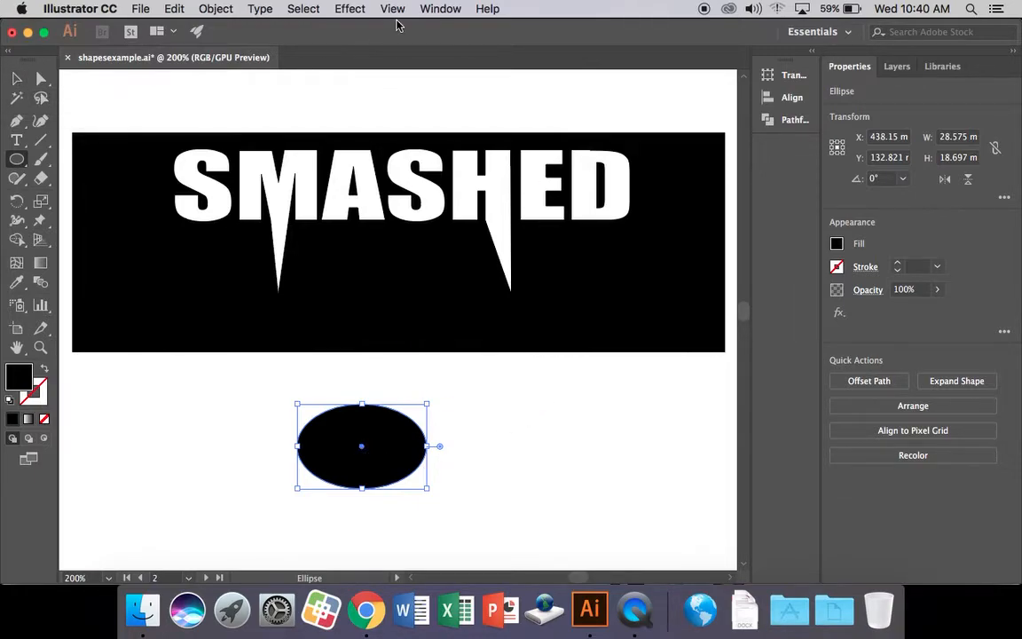
left_click(351, 8)
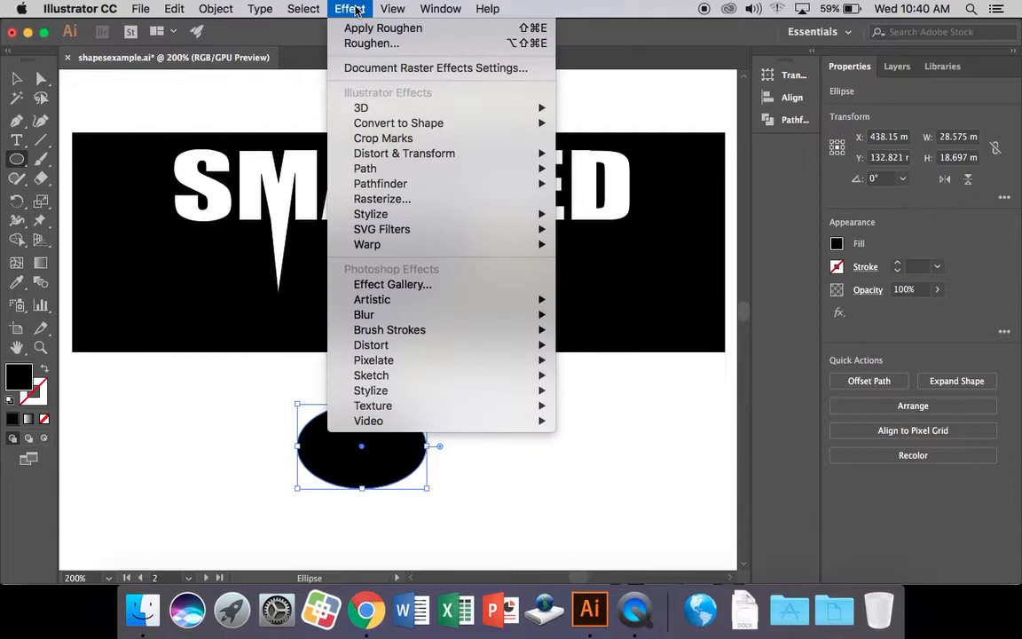
mouse_move(431, 155)
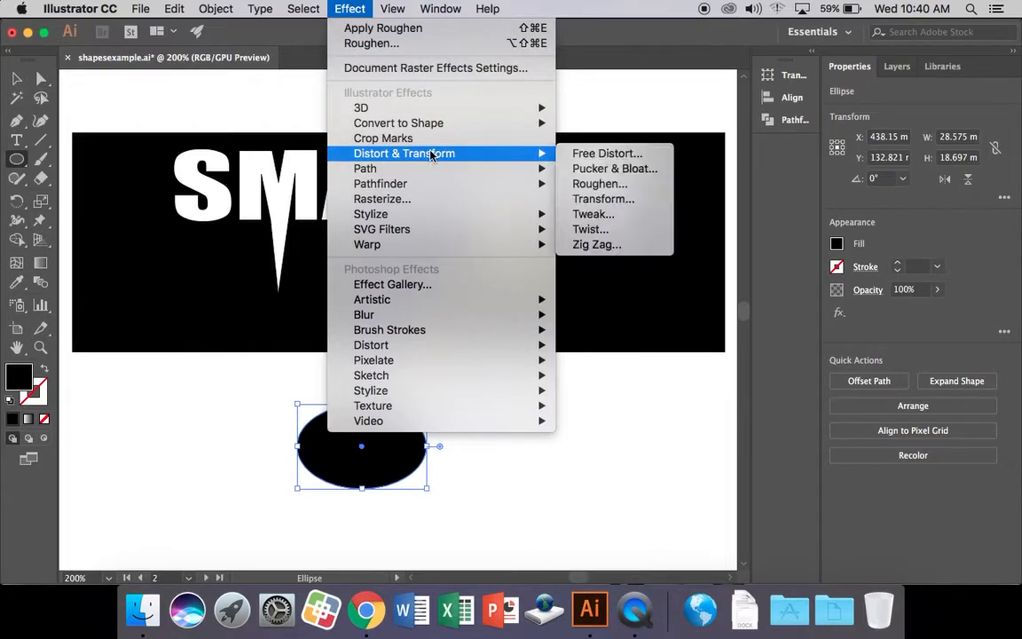
left_click(600, 184)
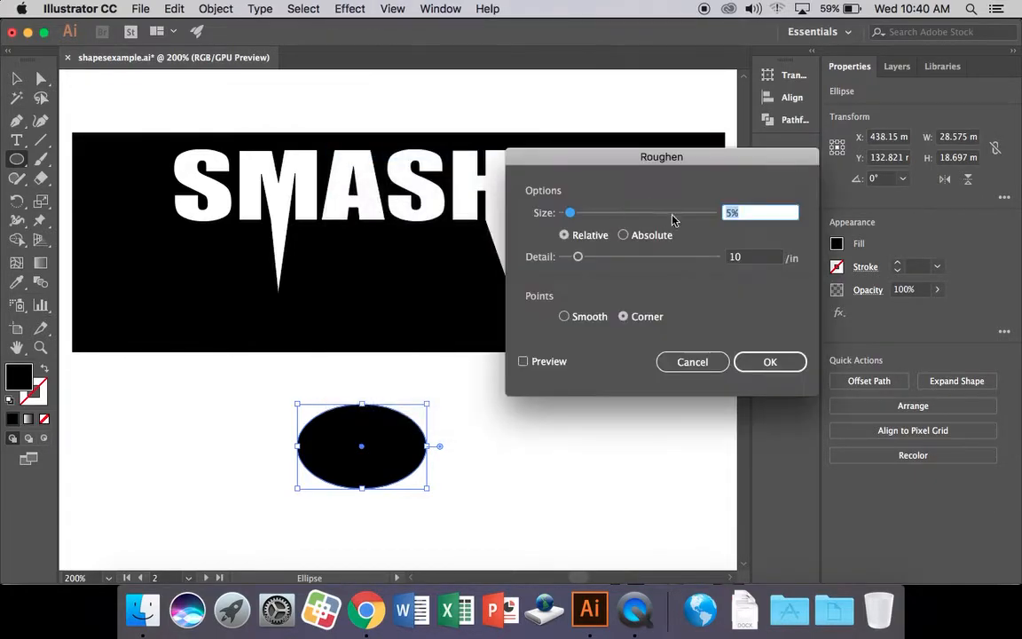
left_click_drag(650, 167, 660, 133)
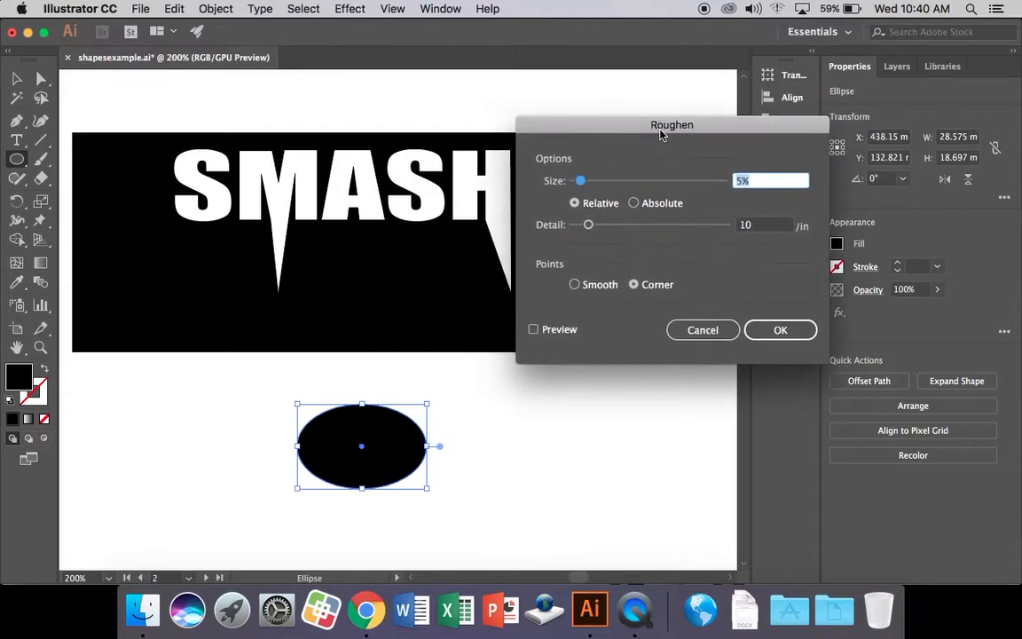
left_click(534, 330)
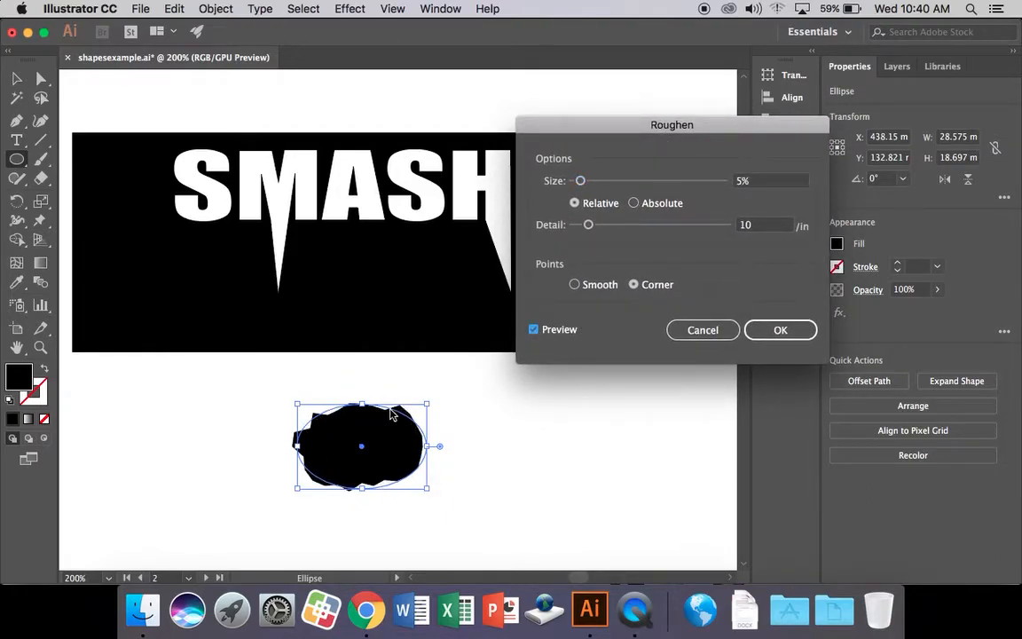
Roughen the ellipse with an absolute size of 2.47 mm and a detail of 17 per inch
left_click(633, 204)
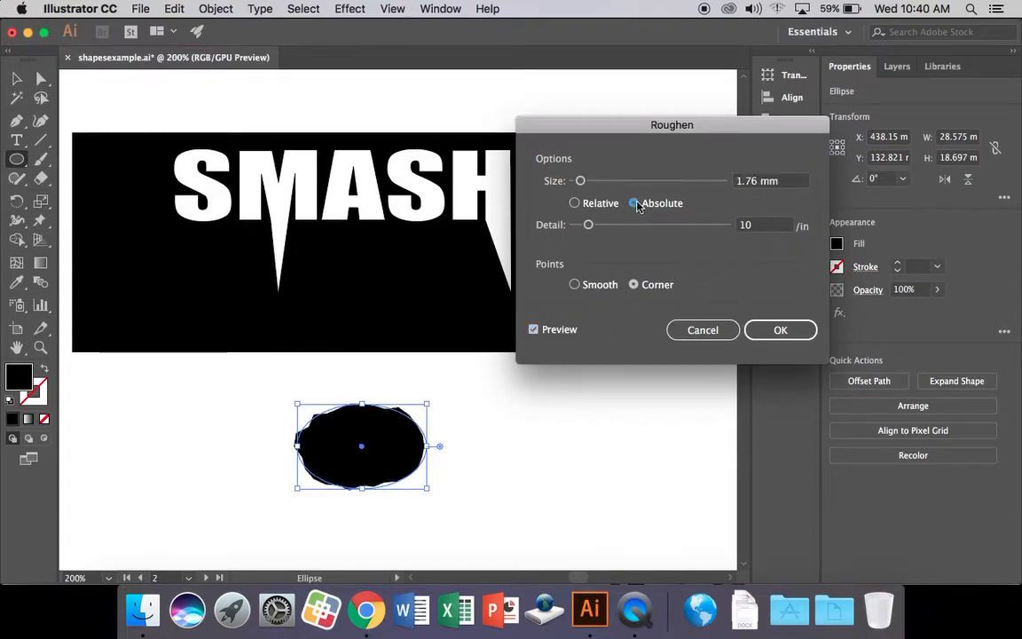
left_click_drag(581, 181, 582, 184)
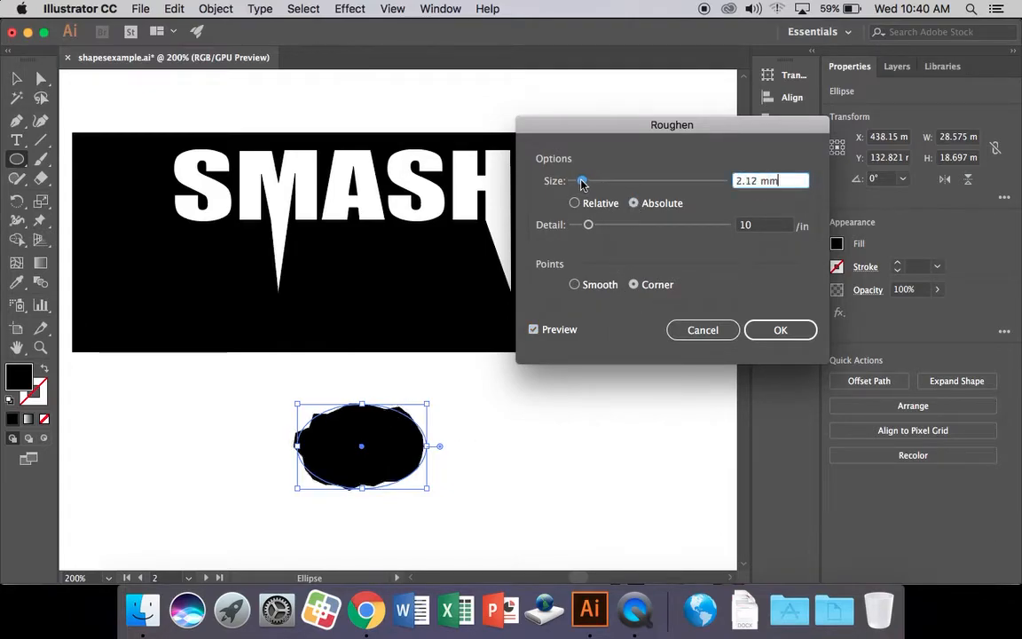
left_click_drag(585, 229, 600, 229)
left_click_drag(585, 186, 586, 185)
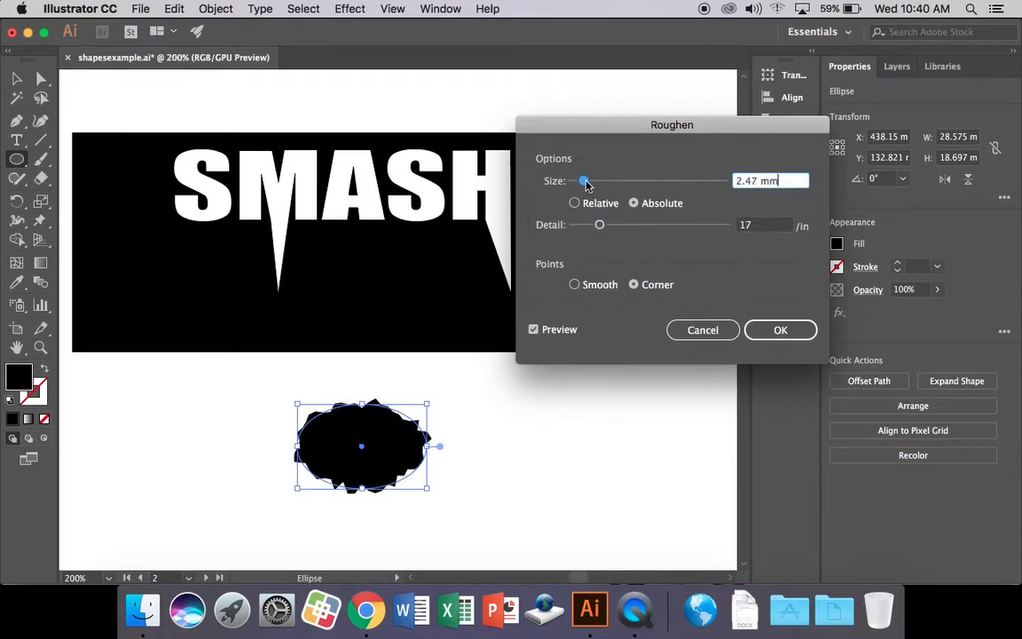
left_click(576, 286)
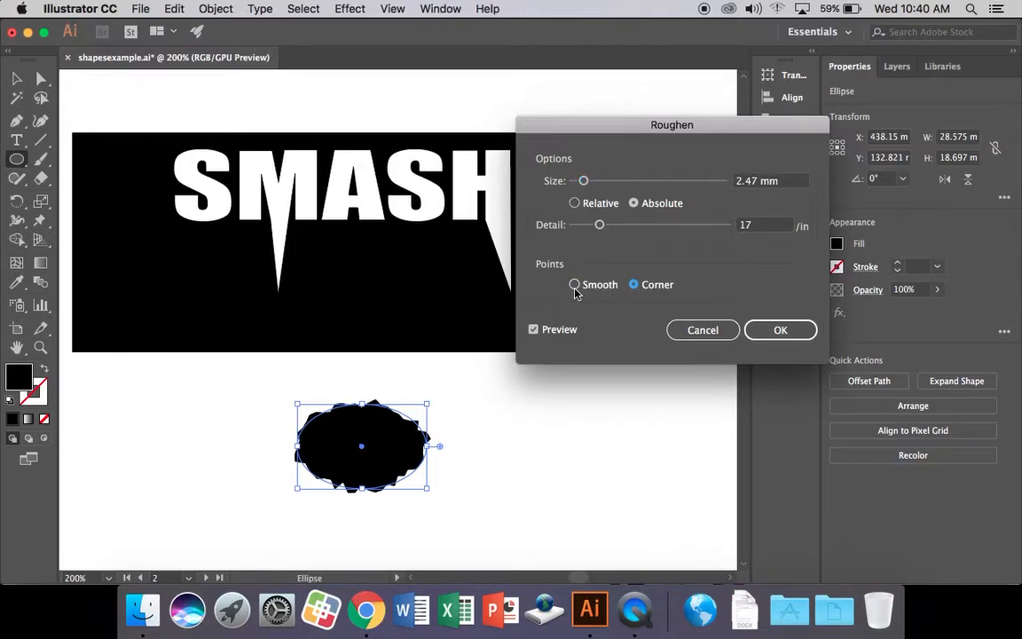
left_click(780, 330)
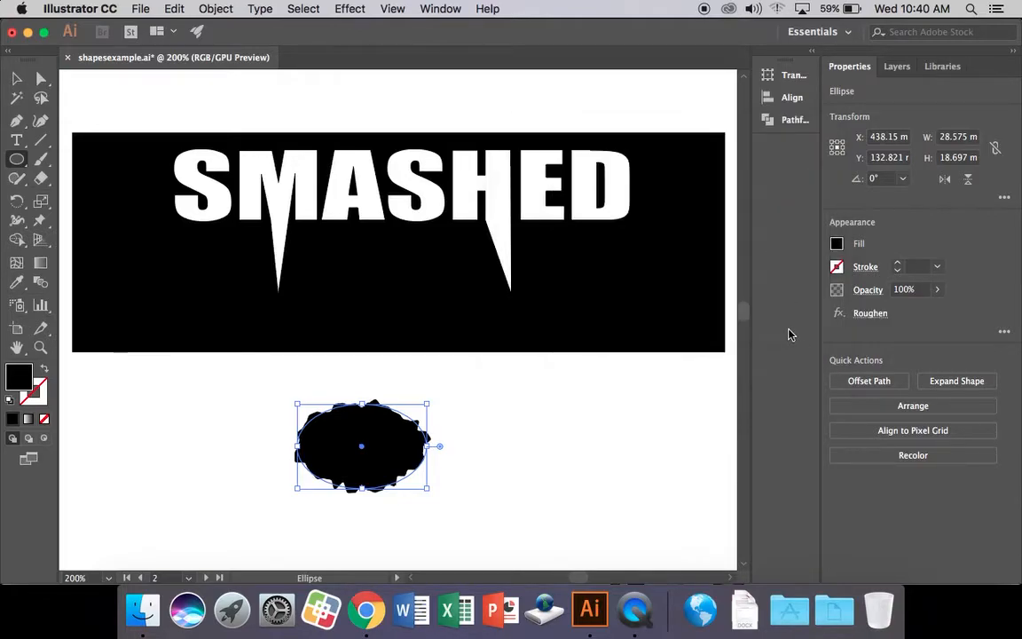
Change the roughened ellipse's fill to white
left_click(836, 244)
left_click(684, 302)
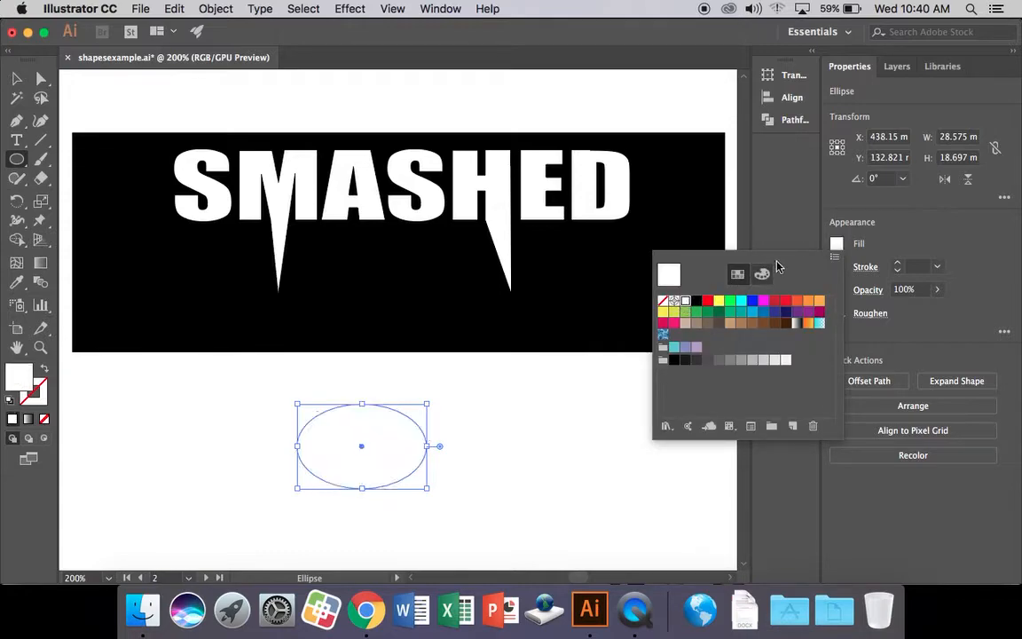
left_click(837, 245)
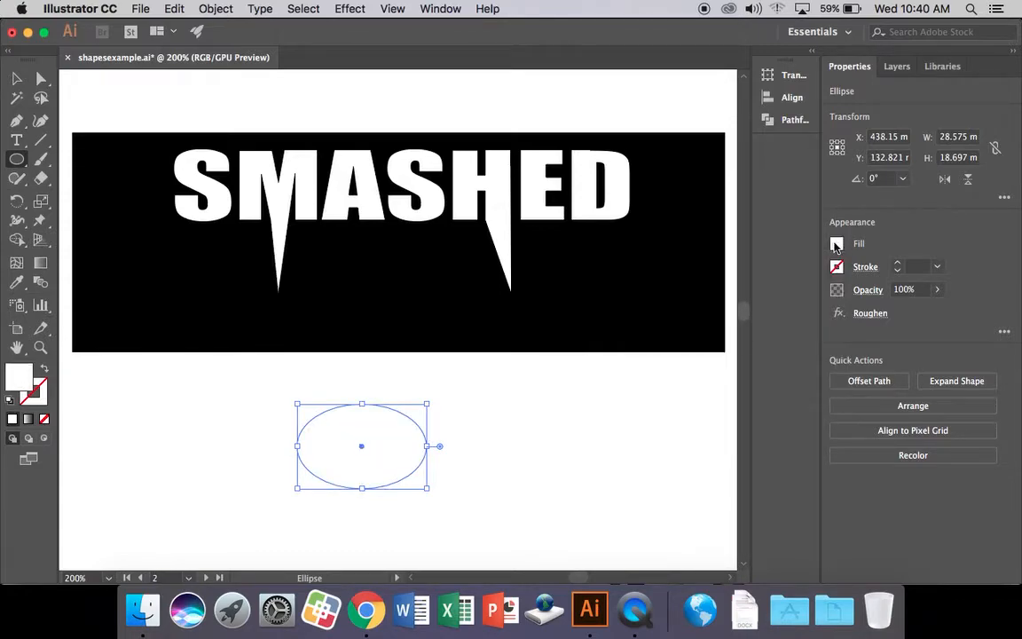
Undo the white fill on the roughened ellipse and expand its appearance into a regular path
key("super+z")
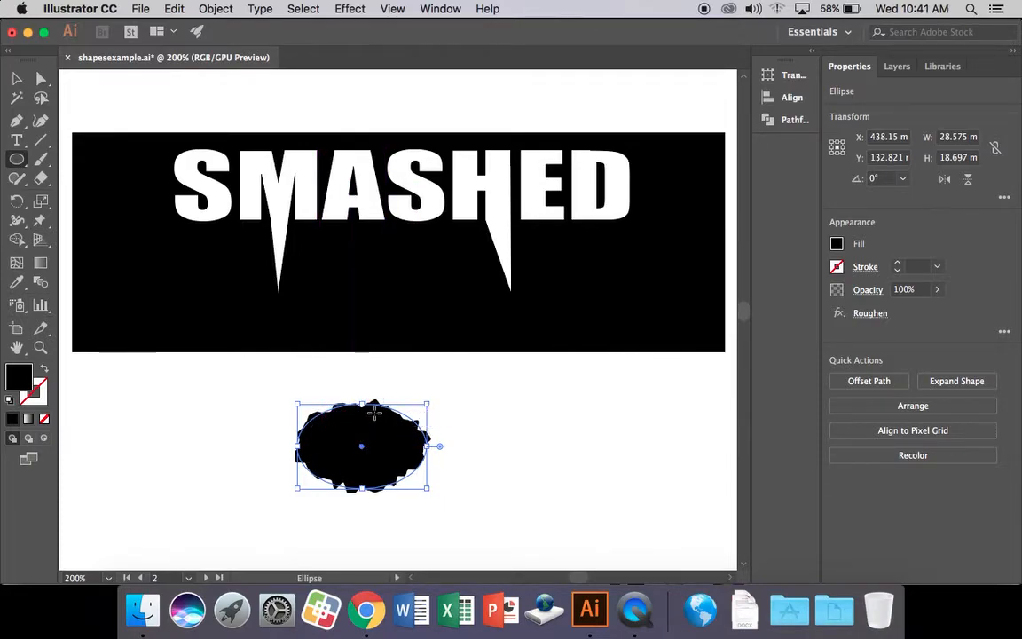
left_click(219, 8)
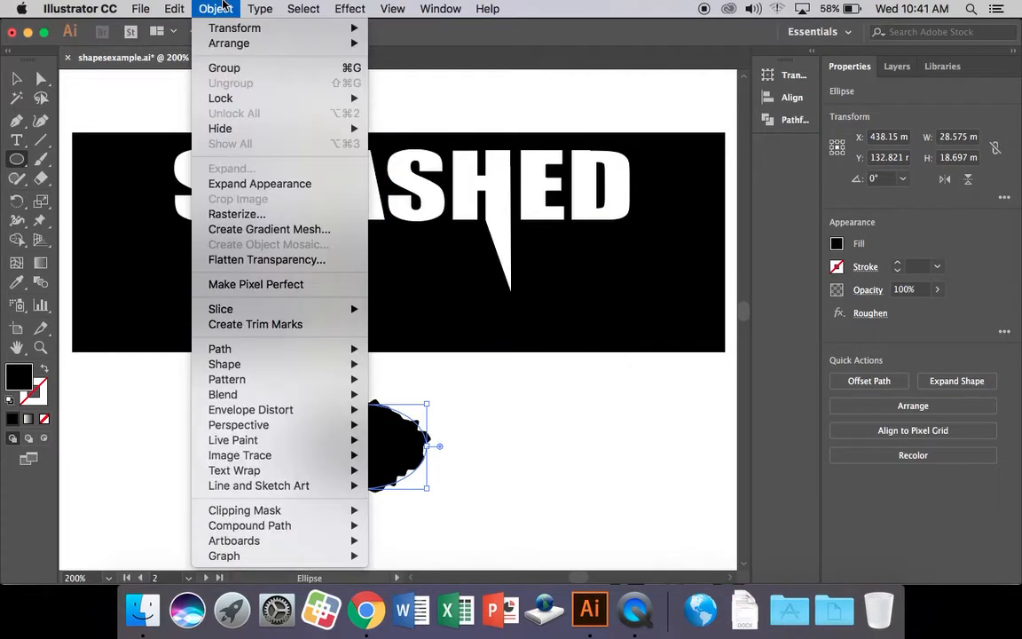
left_click(266, 186)
left_click(16, 78)
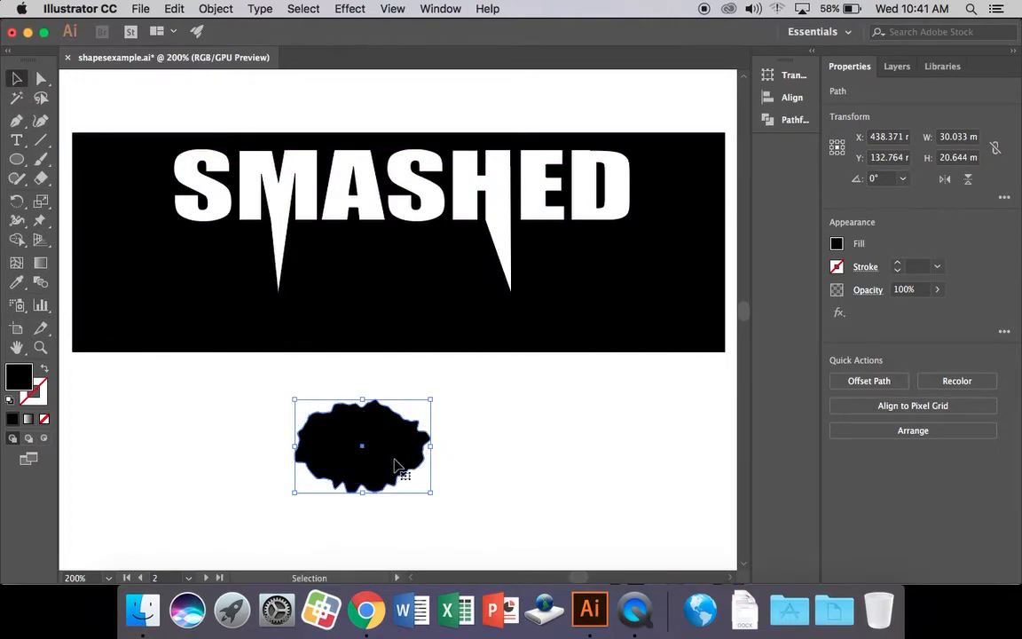
Fill the expanded shape white, then place it on the black rectangle below the letters, scaled down to about 24 × 16 mm
left_click(835, 243)
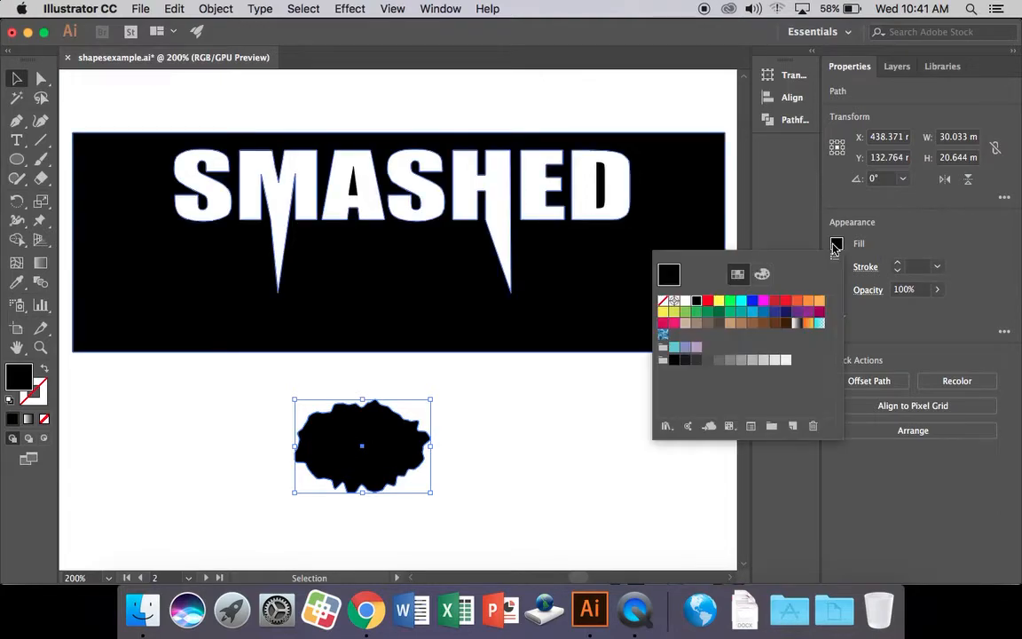
left_click(685, 302)
left_click(396, 454)
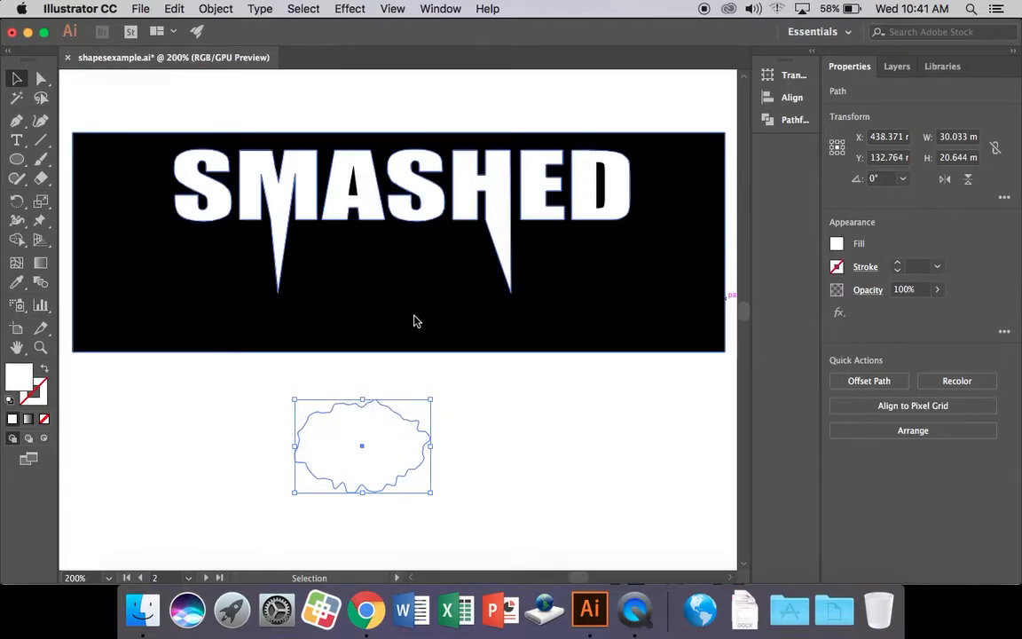
left_click_drag(403, 424, 413, 270)
left_click_drag(383, 316, 396, 297)
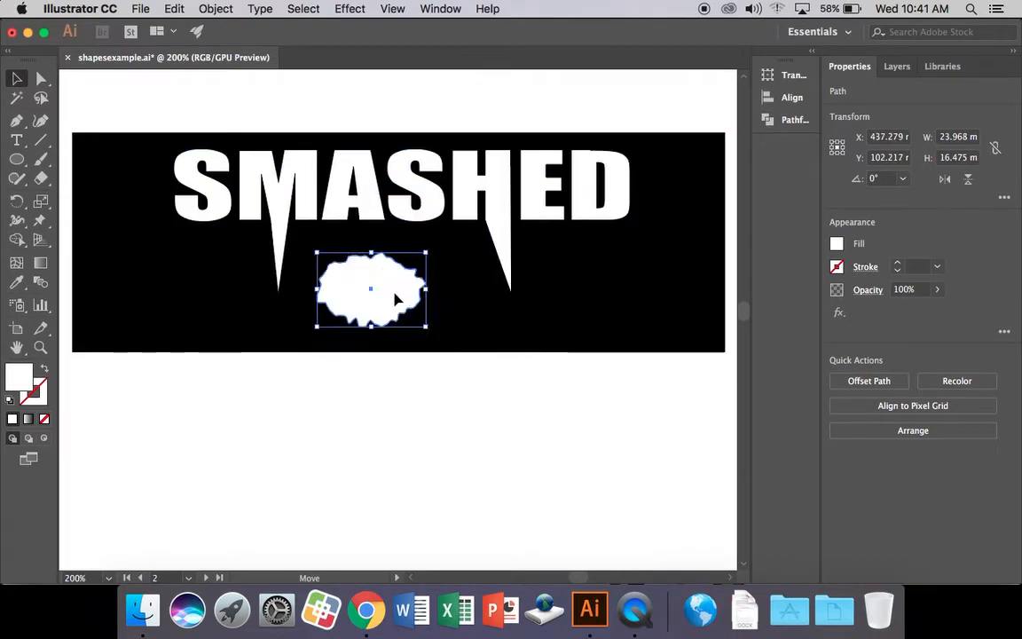
Change the fill of the roughened shape on the rectangle to magenta
left_click(836, 246)
left_click(764, 300)
key("Escape")
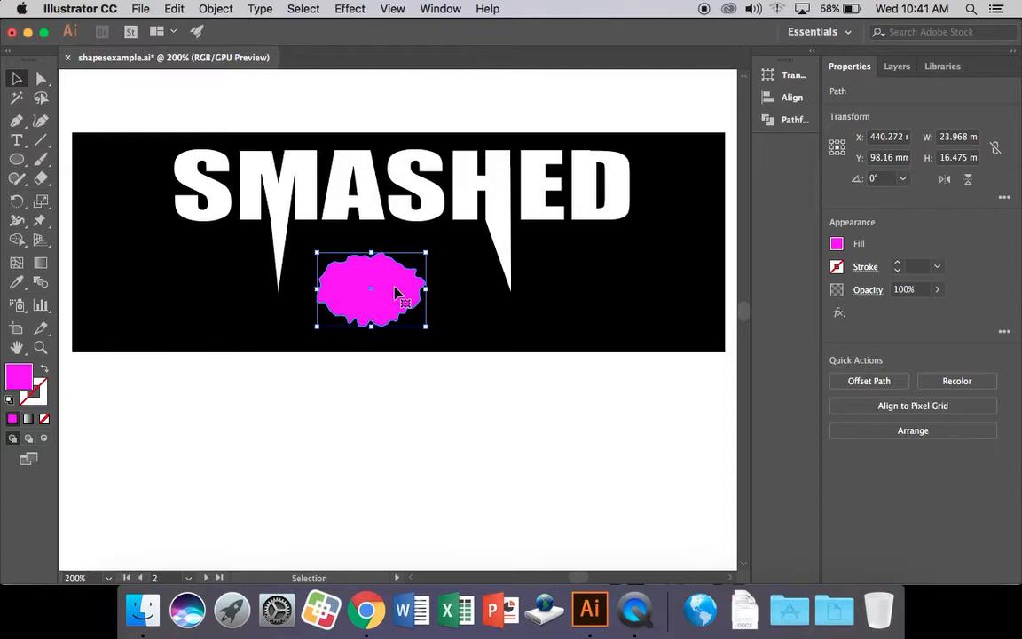
Copy the roughened magenta shape to below the letters ED and stretch the copy to about 25 × 12 mm
left_click_drag(425, 290, 614, 291)
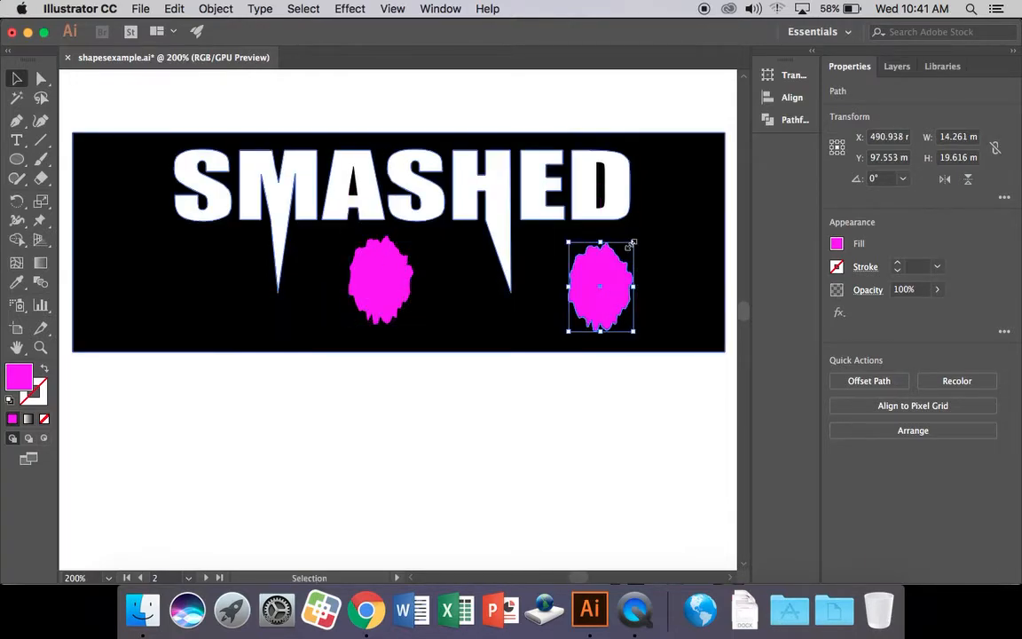
left_click_drag(635, 239, 680, 266)
left_click_drag(653, 301, 652, 281)
mouse_move(625, 317)
left_mouse_down()
mouse_move(626, 298)
mouse_move(629, 310)
left_mouse_up()
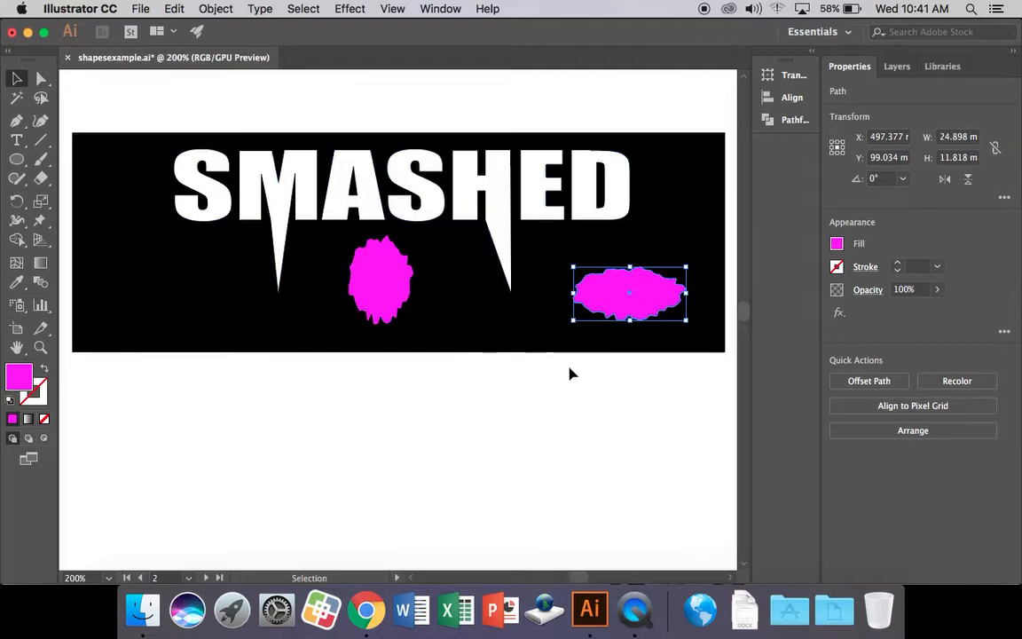
left_click(694, 392)
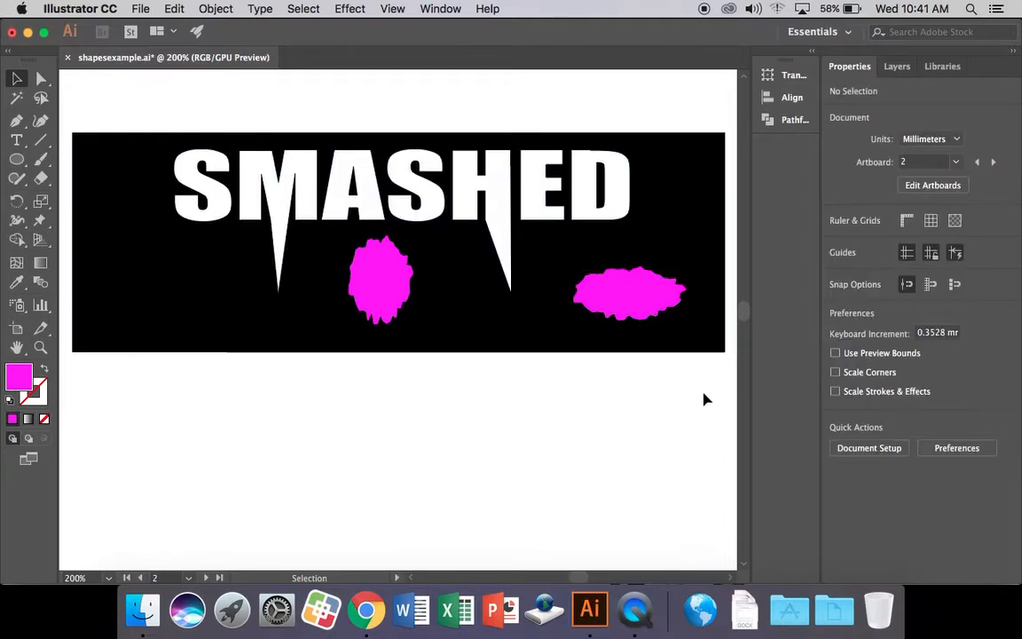
Select the rectangle and both magenta shapes, try and undo Minus Front, and cut the shapes out with Pathfinder Exclude
left_click_drag(630, 362, 180, 127)
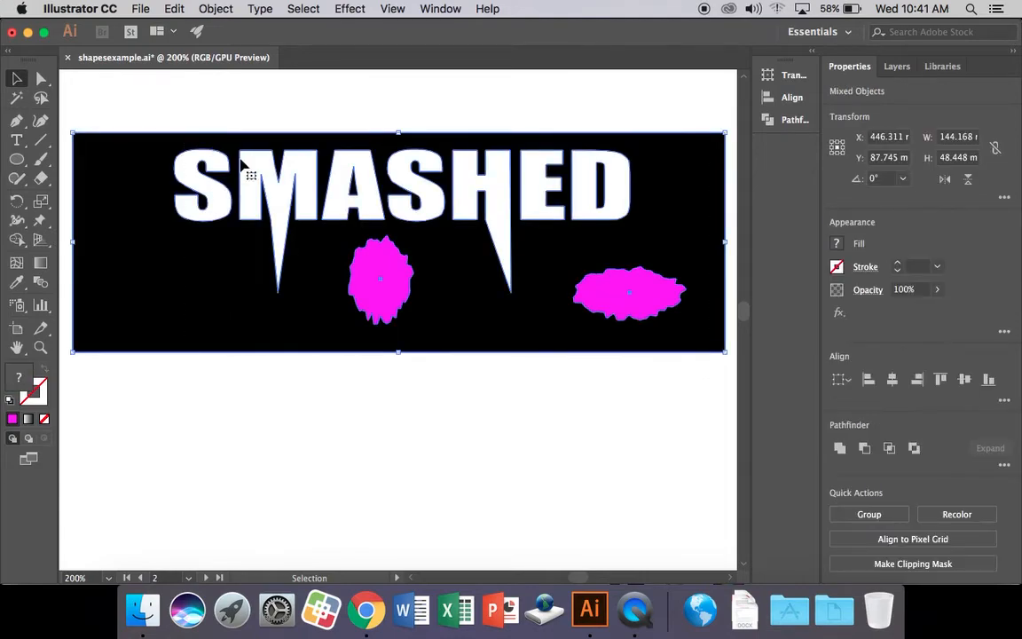
left_click(794, 119)
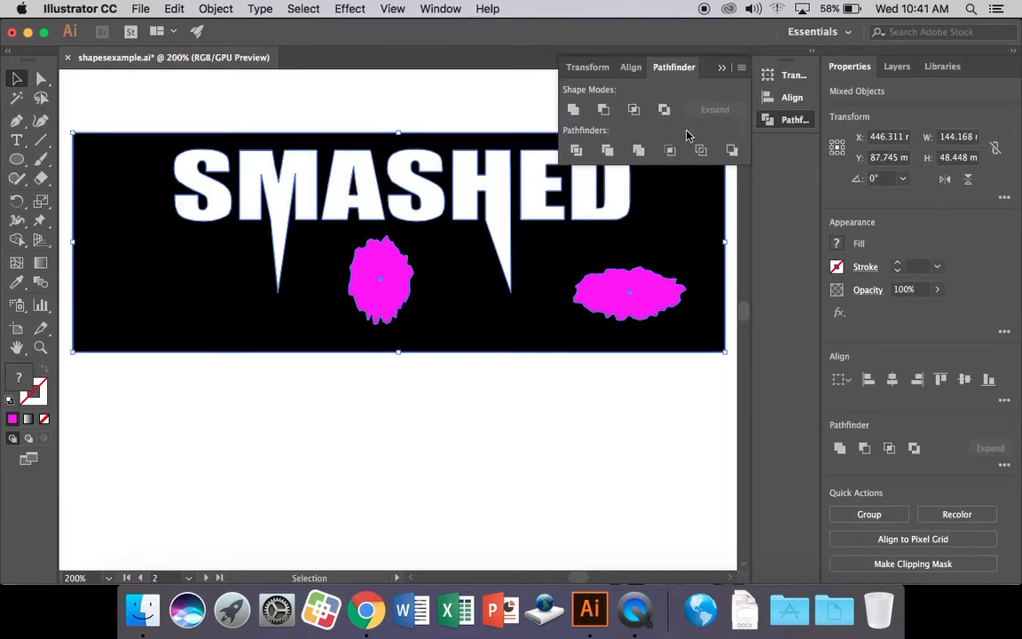
left_click(602, 114)
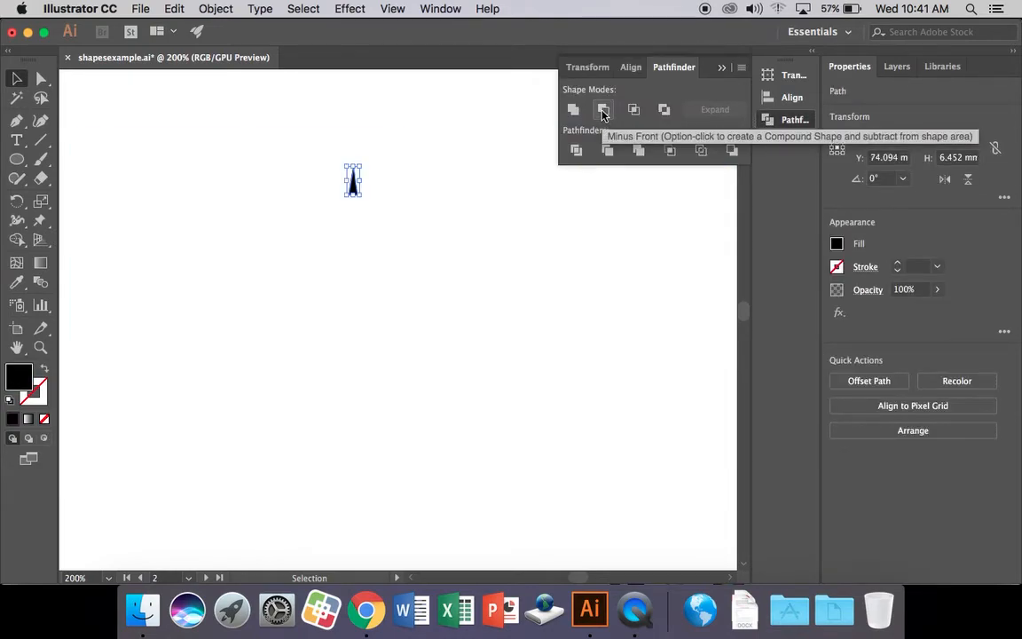
key("super+z")
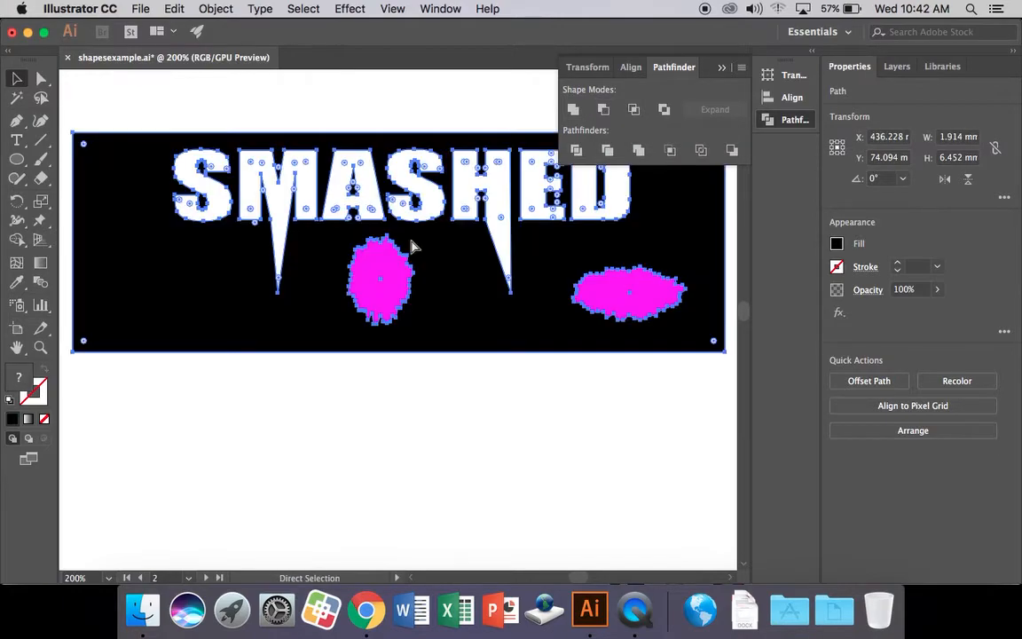
left_click(665, 110)
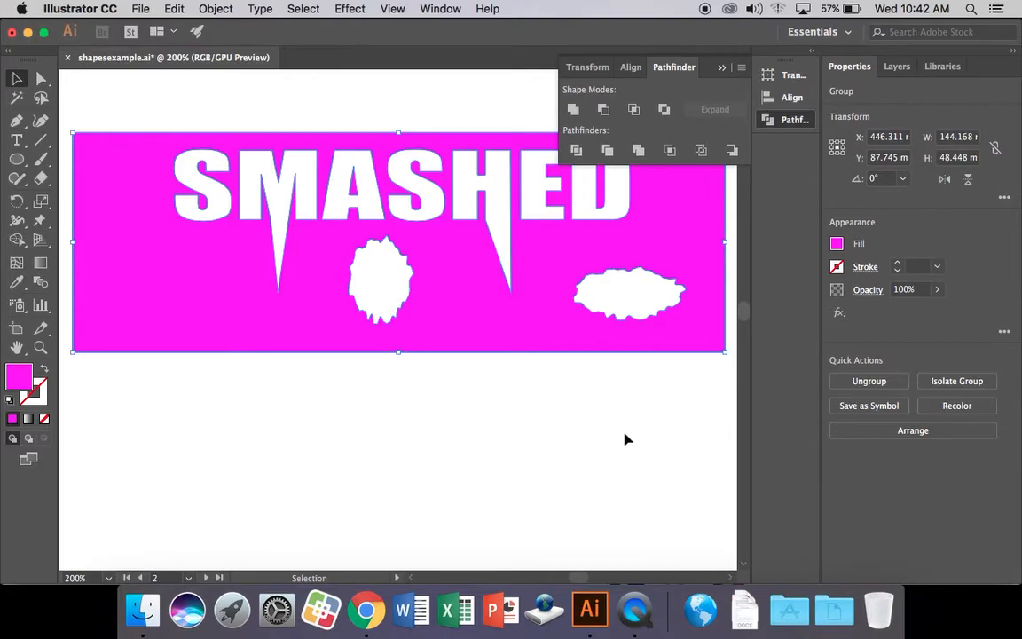
Move the cut-out logo group about 12 mm down, deselect it and close the Pathfinder options
left_click(573, 403)
left_click_drag(542, 320, 531, 381)
left_click(518, 467)
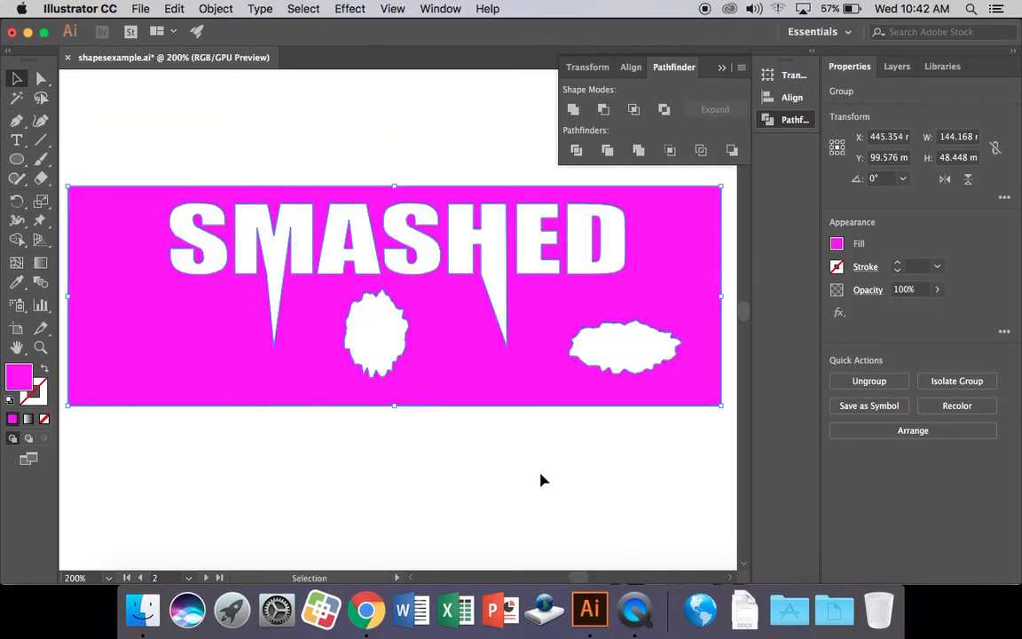
left_click(542, 480)
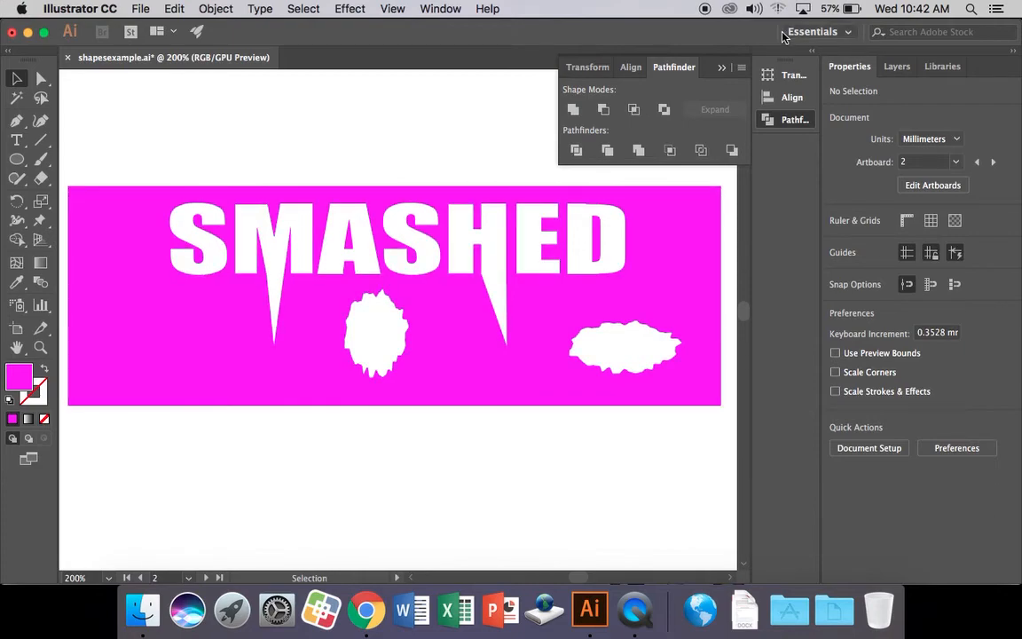
left_click(786, 122)
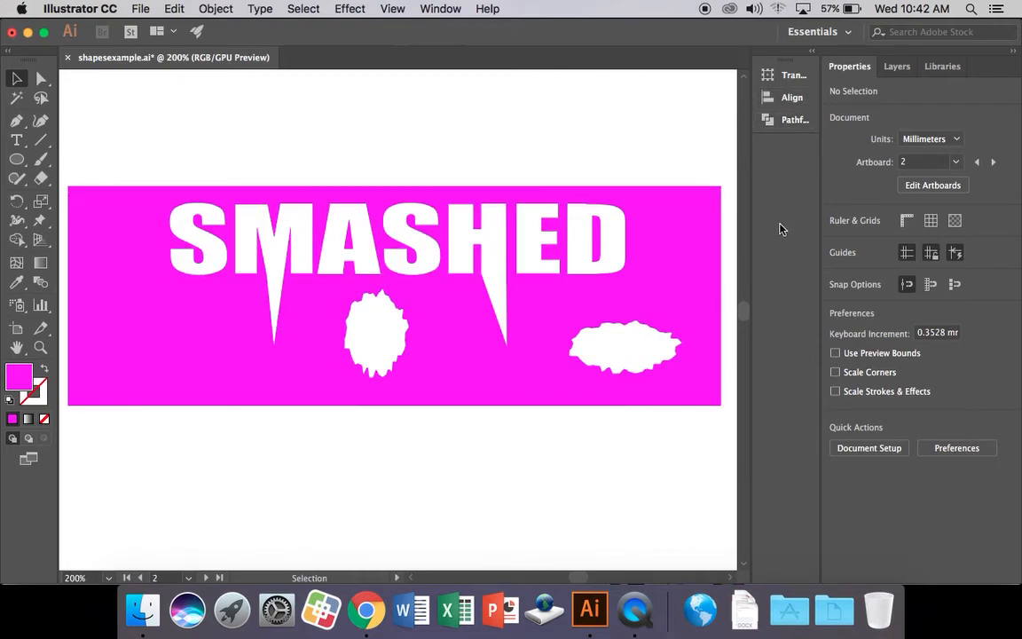
Recolor the logo group's fill, trying black and yellow before setting it to blue
left_click(662, 297)
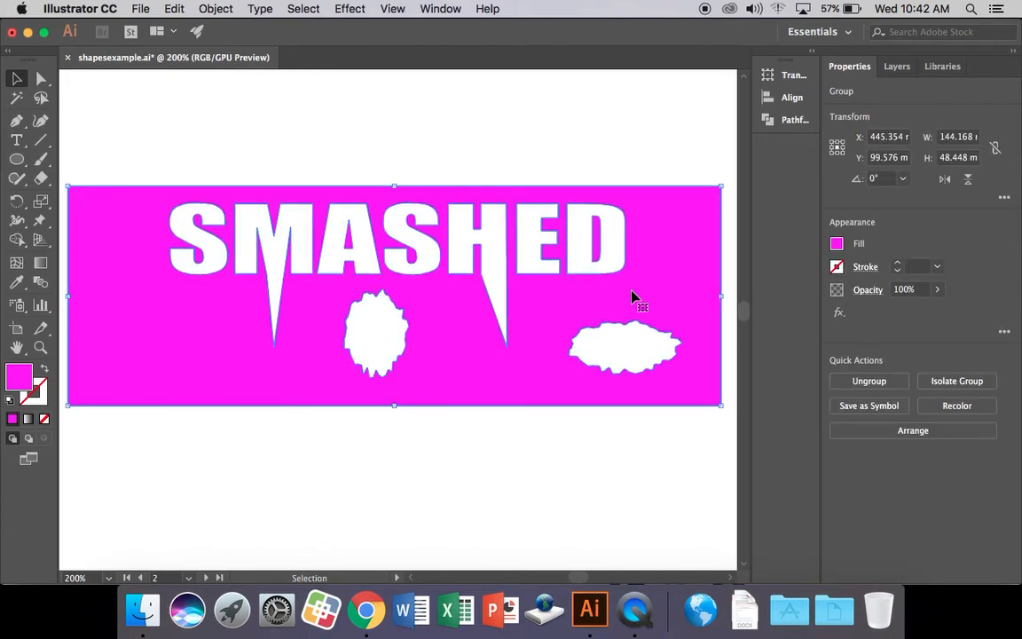
left_click(780, 119)
left_click(780, 118)
left_click(836, 243)
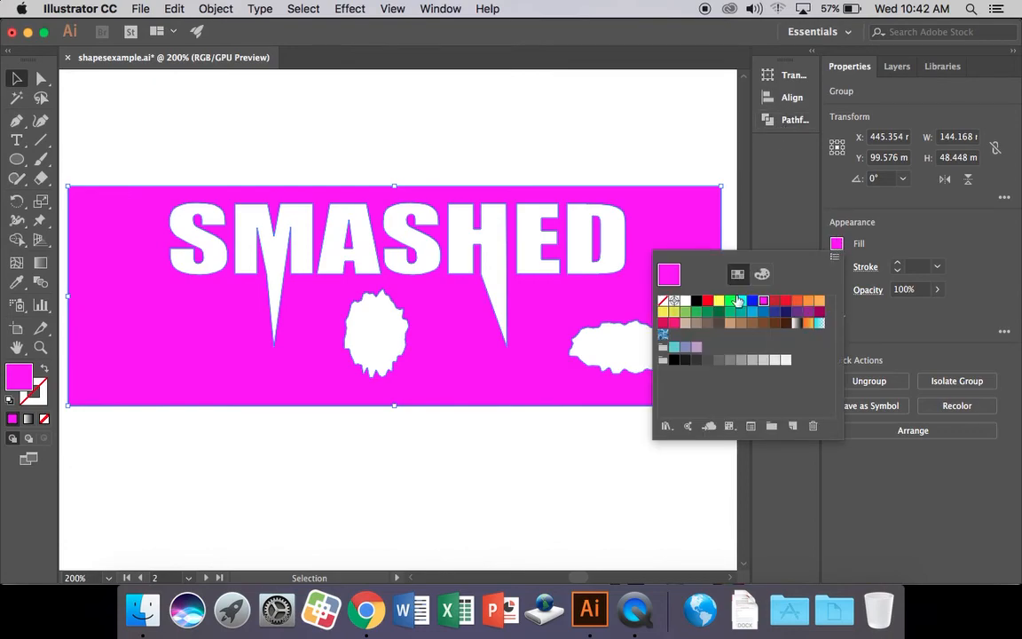
left_click(696, 301)
left_click(837, 243)
left_click(839, 245)
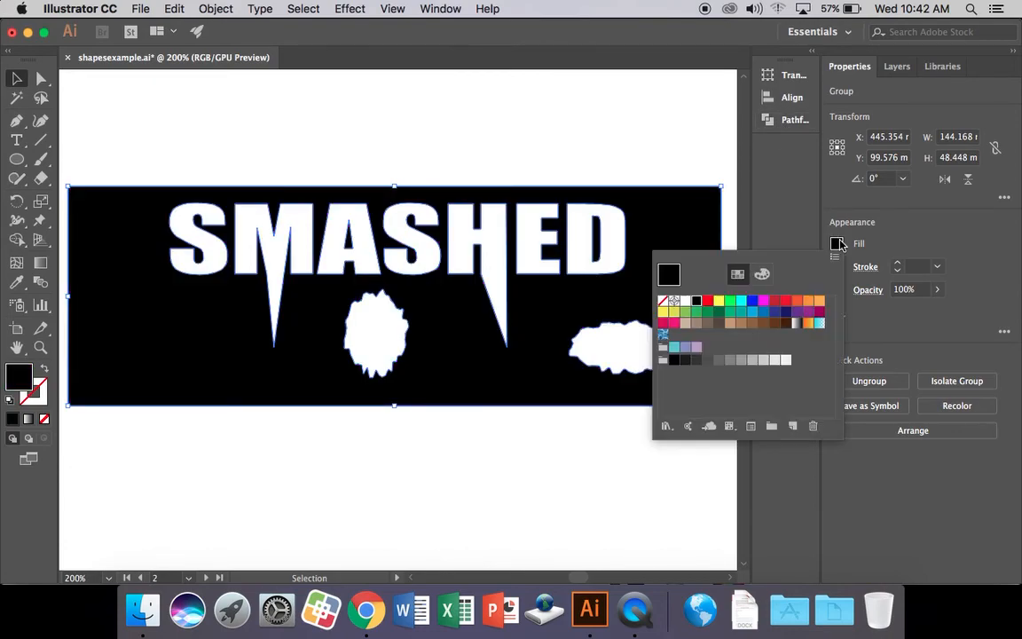
left_click(719, 300)
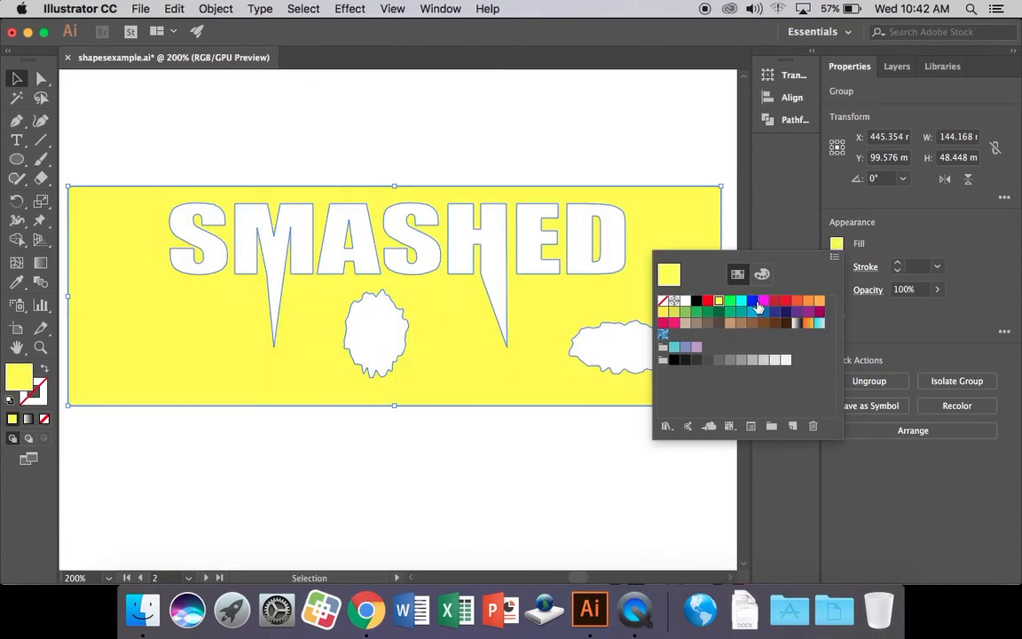
left_click(753, 301)
Give the logo group a black 2 pt stroke and deselect it
left_click(837, 243)
left_click(836, 267)
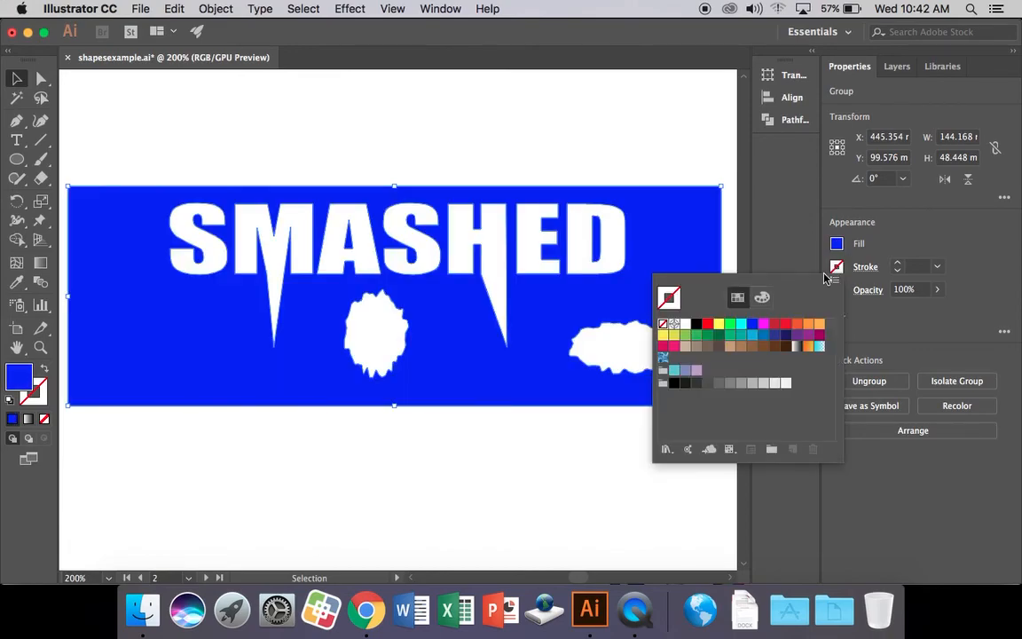
left_click(697, 324)
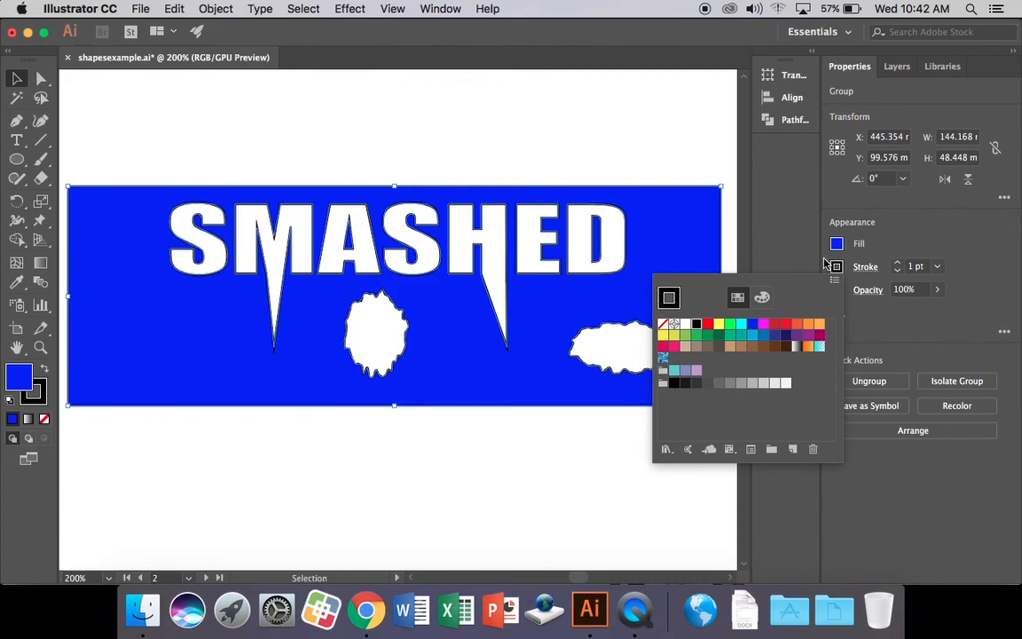
left_click(897, 263)
left_click(897, 263)
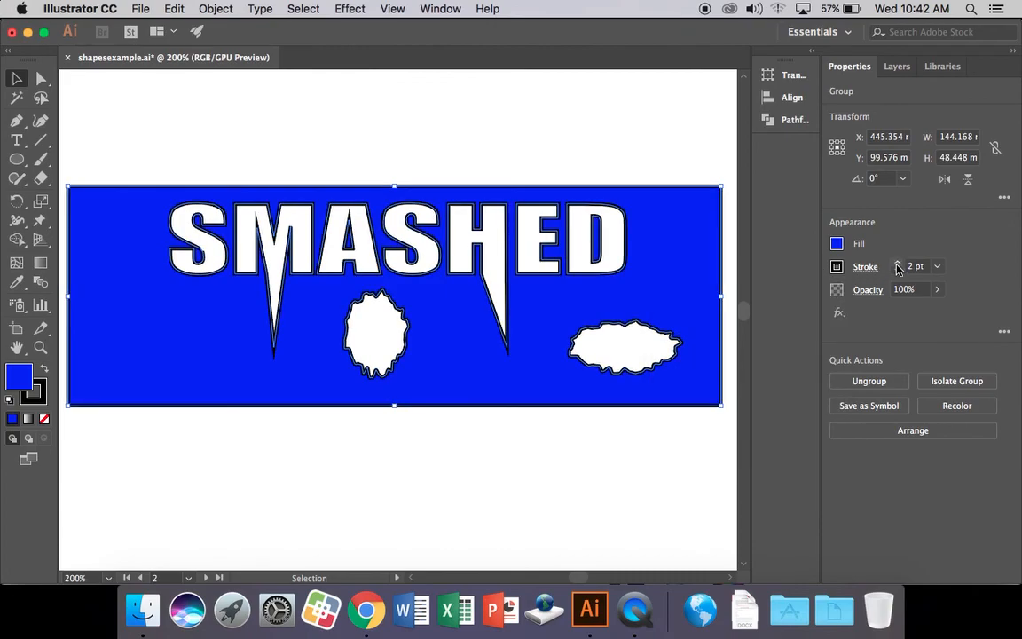
left_click(581, 144)
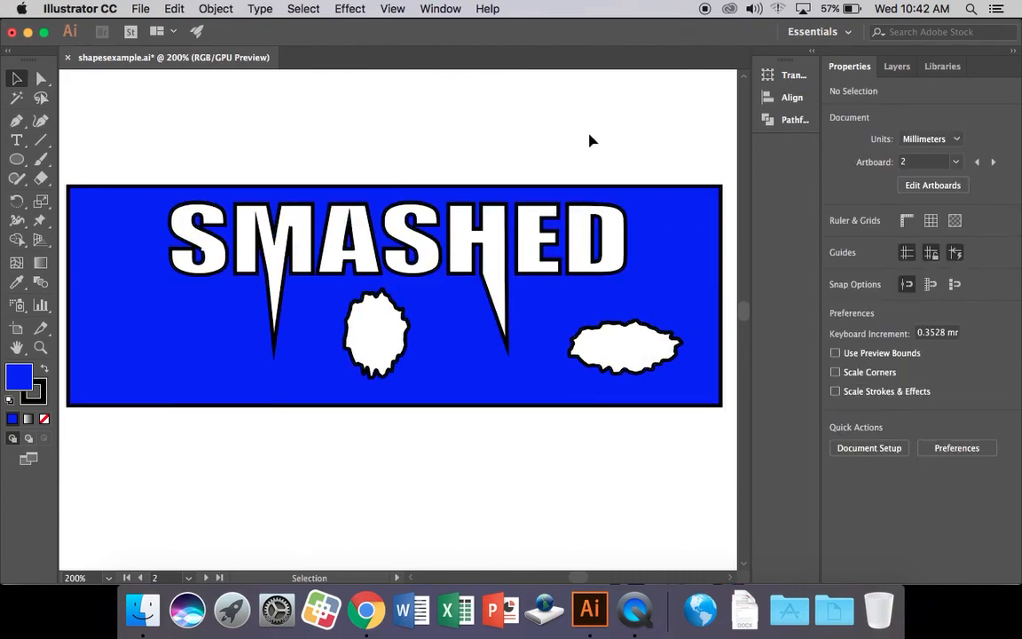